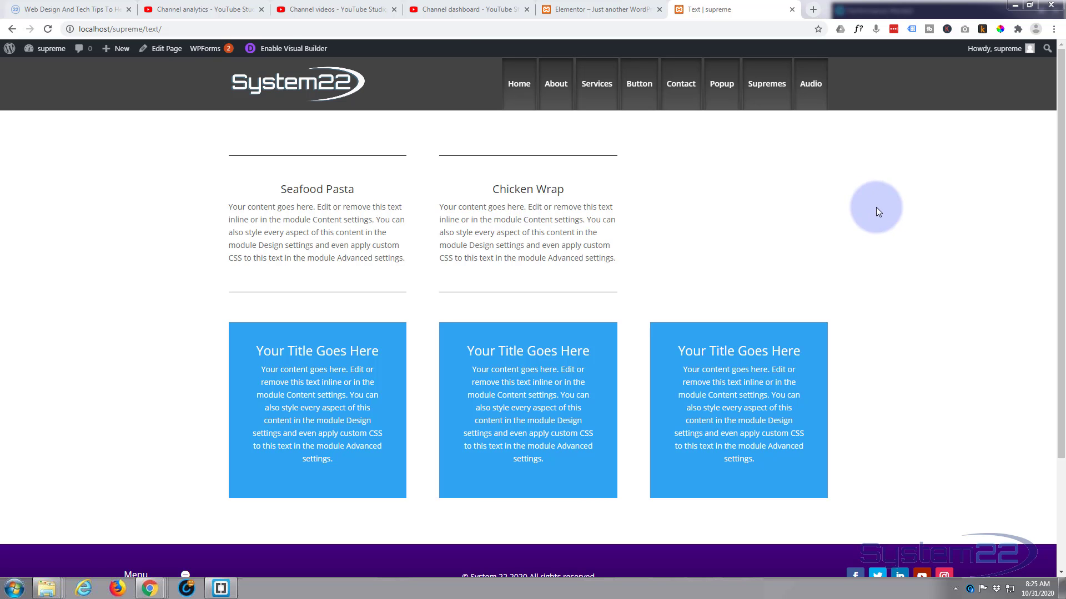
# Enable the Visual Builder on the Text page for editing the row with Seafood Pasta and Chicken Wrap
pyautogui.moveTo(333, 212)
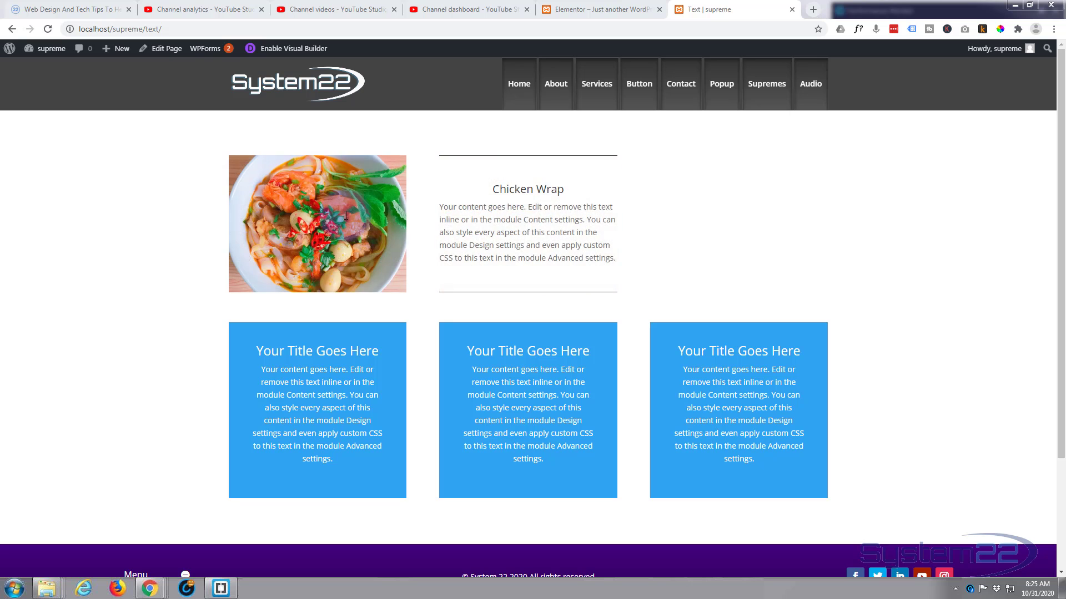
pyautogui.moveTo(488, 217)
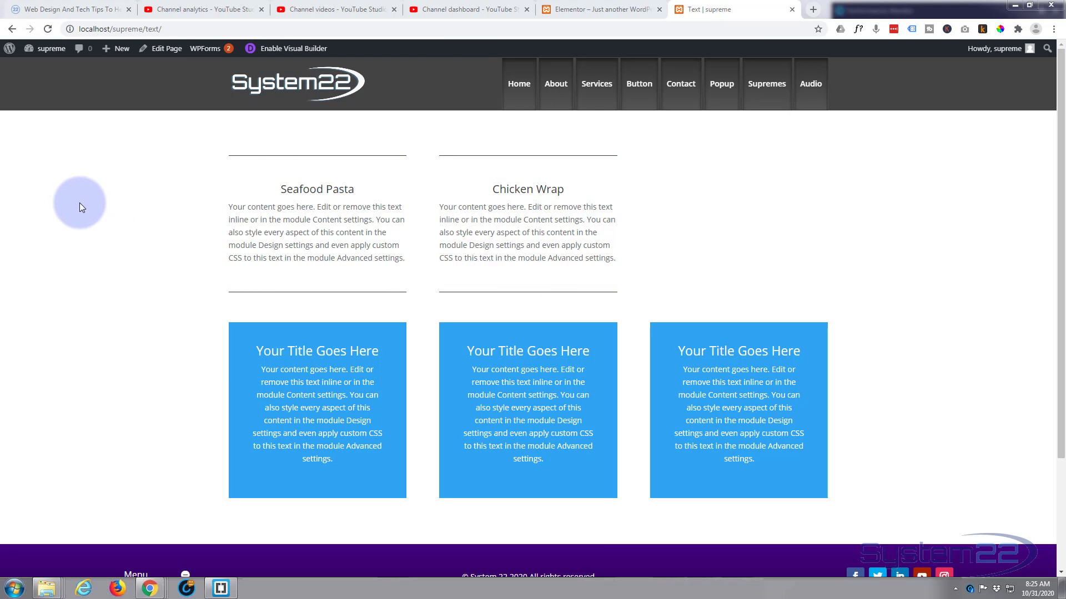
pyautogui.click(285, 51)
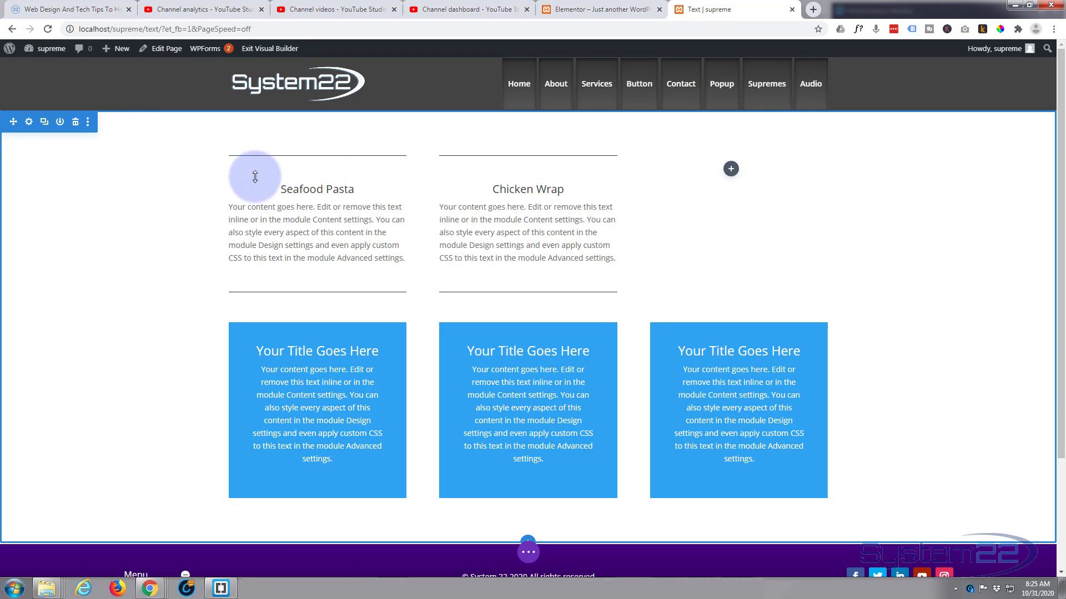
pyautogui.moveTo(285, 161)
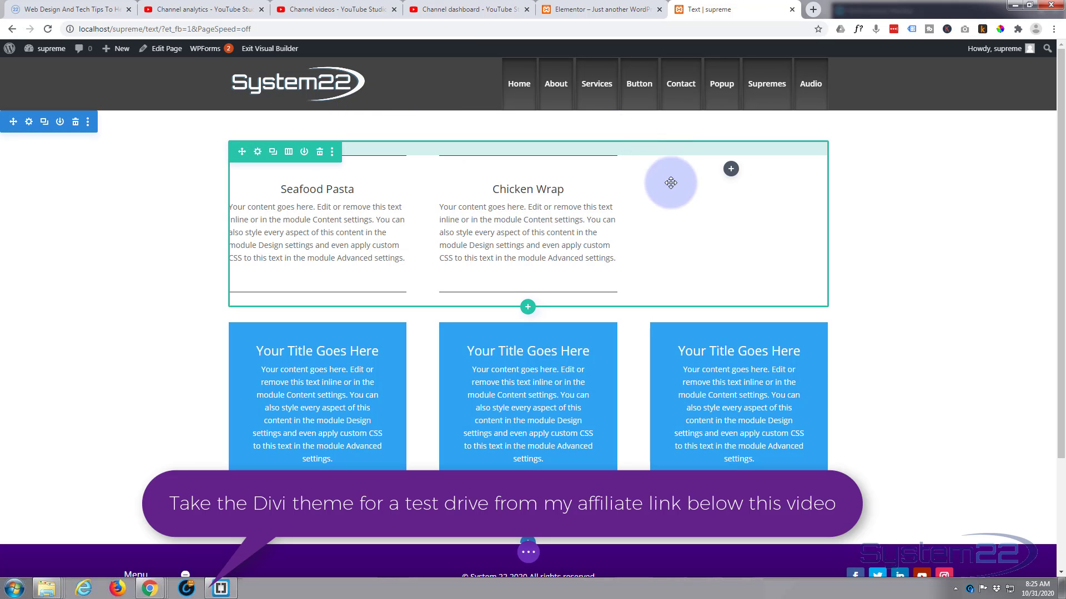
pyautogui.moveTo(676, 209); pyautogui.dragTo(543, 223)
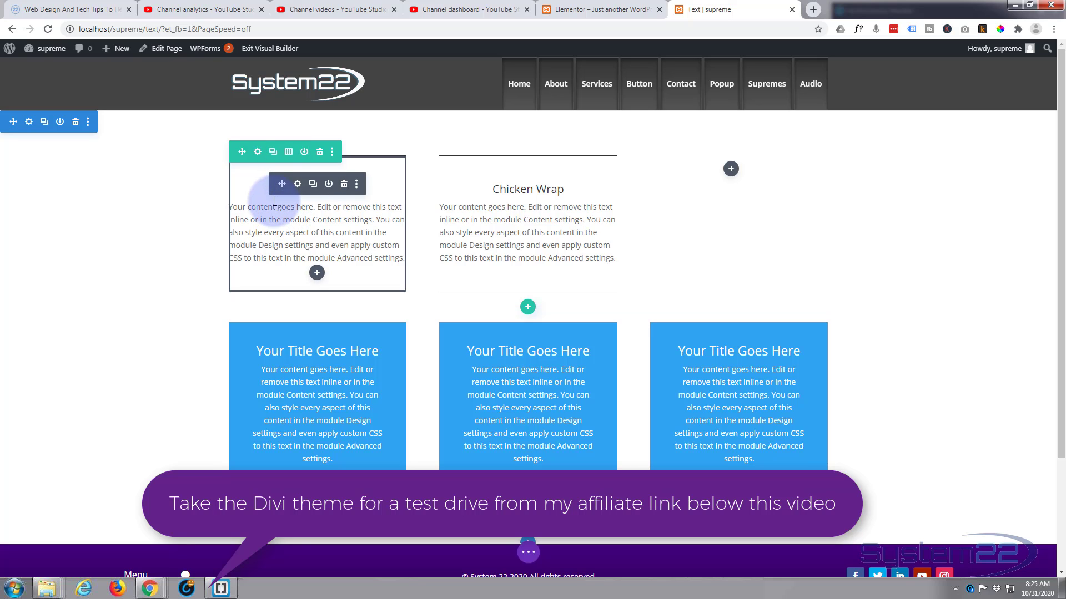
# Set the burger and fries image unnamed-1.png as the background of the top row's third column and save the row settings
pyautogui.click(257, 153)
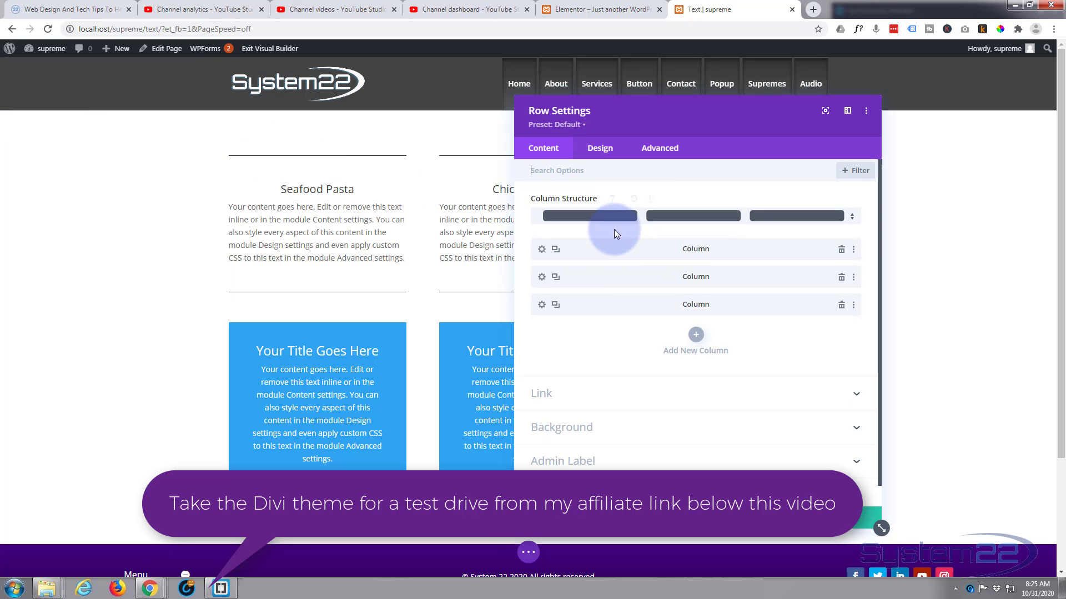
pyautogui.moveTo(691, 106); pyautogui.dragTo(290, 136)
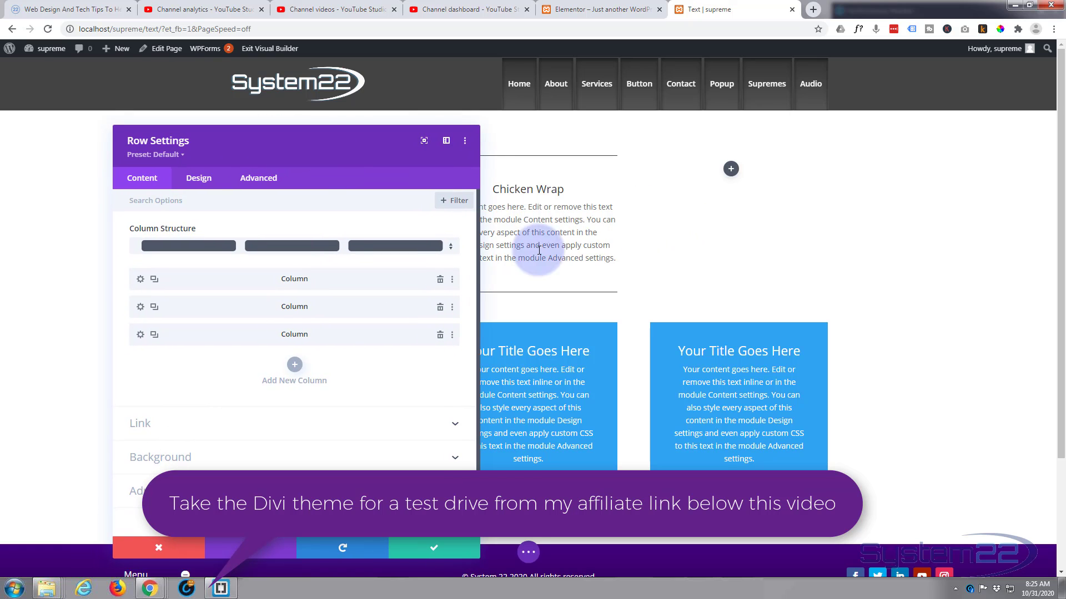
pyautogui.click(140, 336)
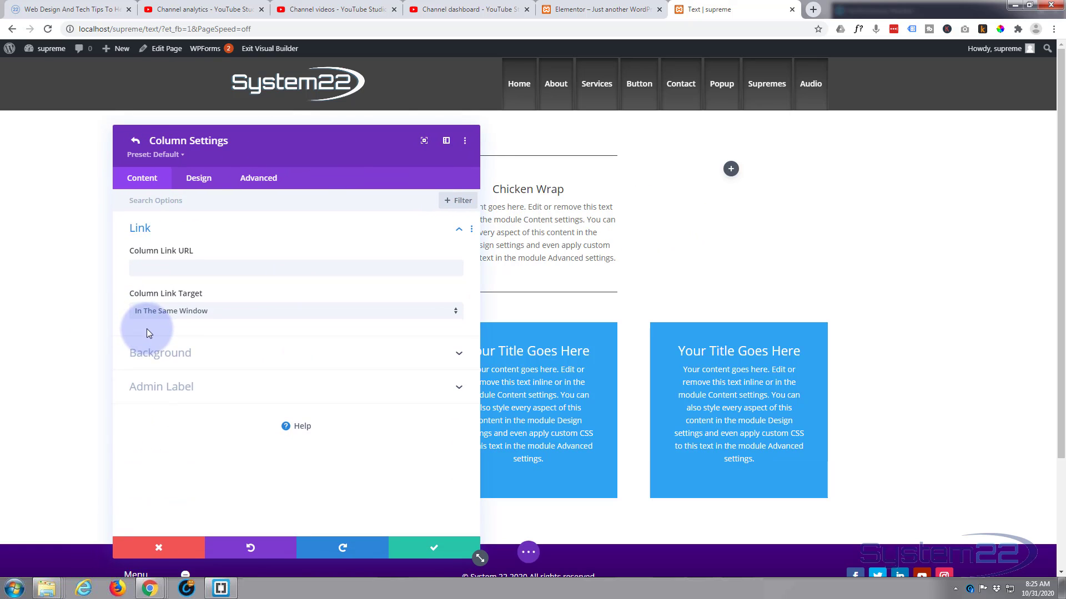
pyautogui.click(251, 354)
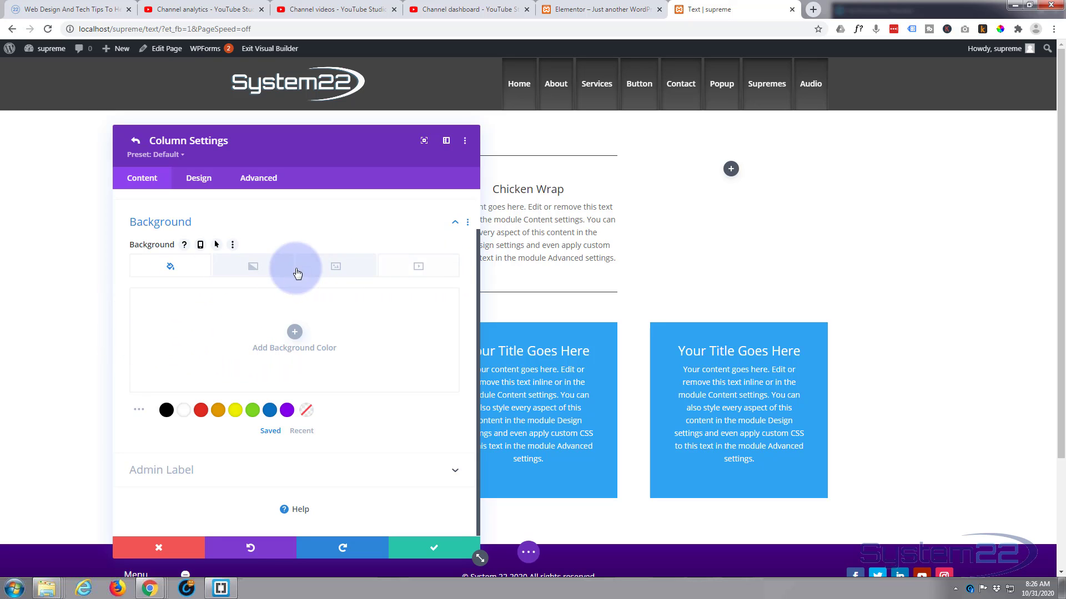
pyautogui.click(336, 269)
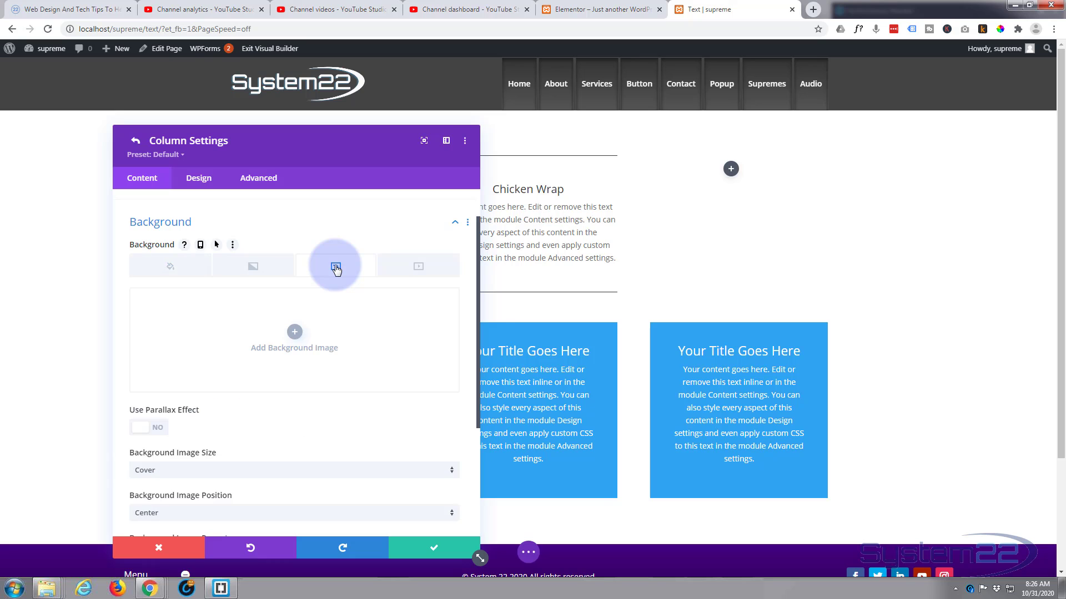
pyautogui.click(297, 333)
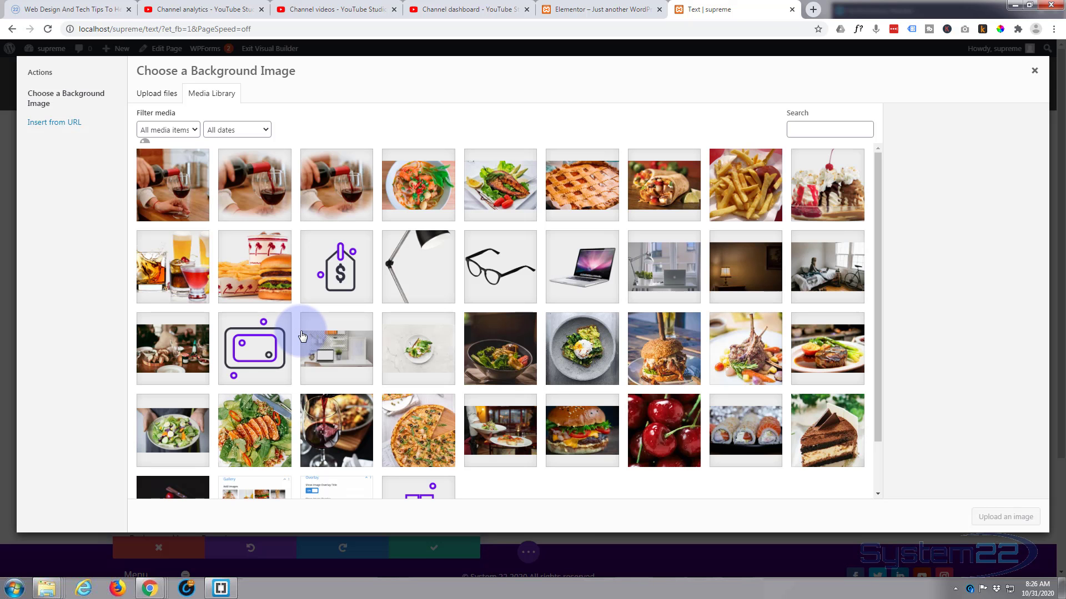
pyautogui.click(258, 293)
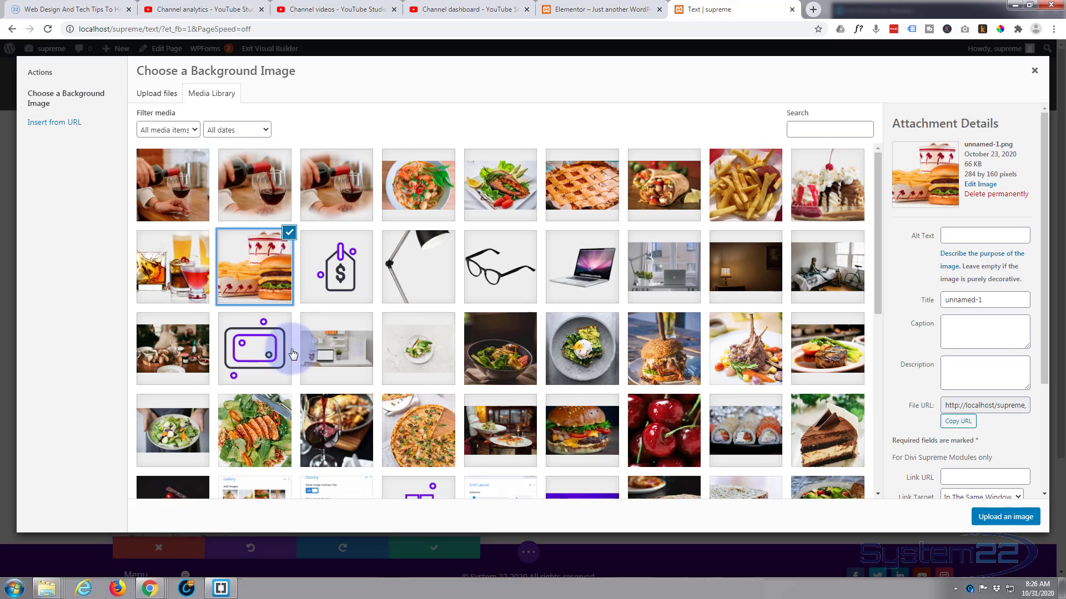
pyautogui.click(986, 518)
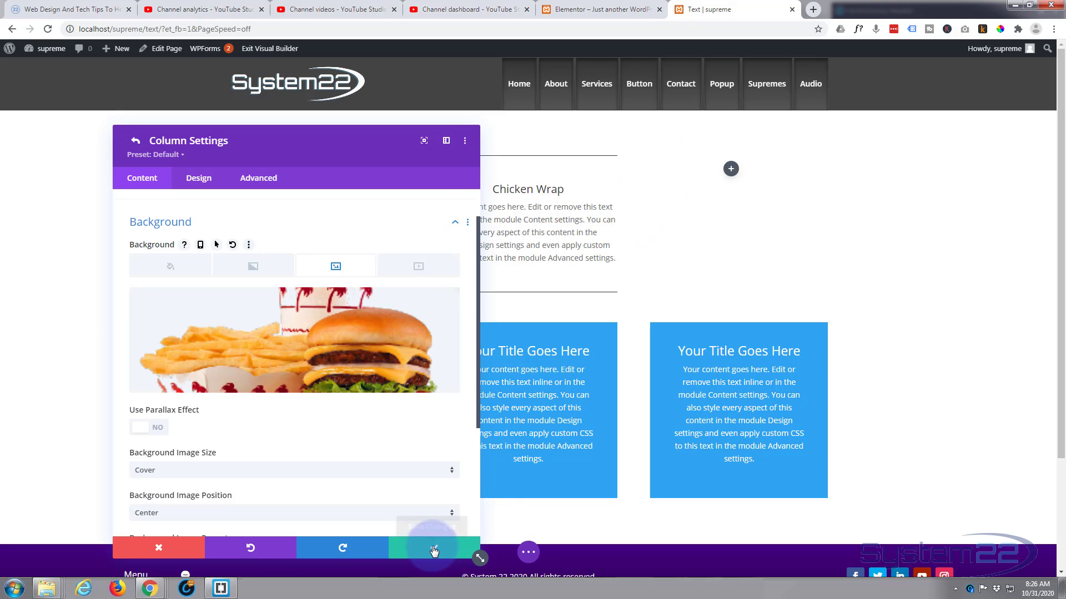
pyautogui.click(434, 551)
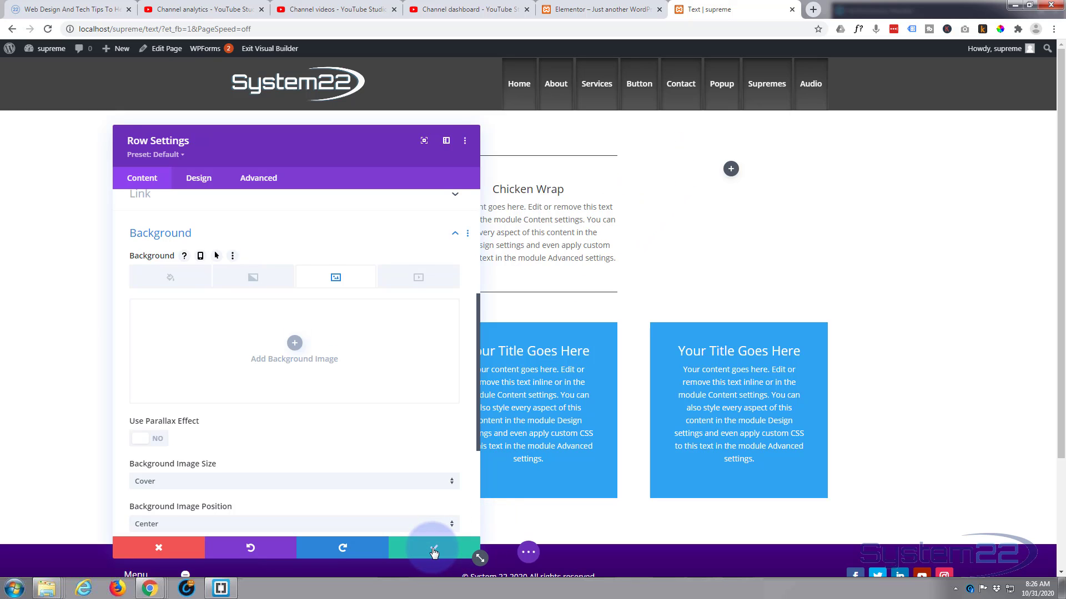
pyautogui.click(434, 550)
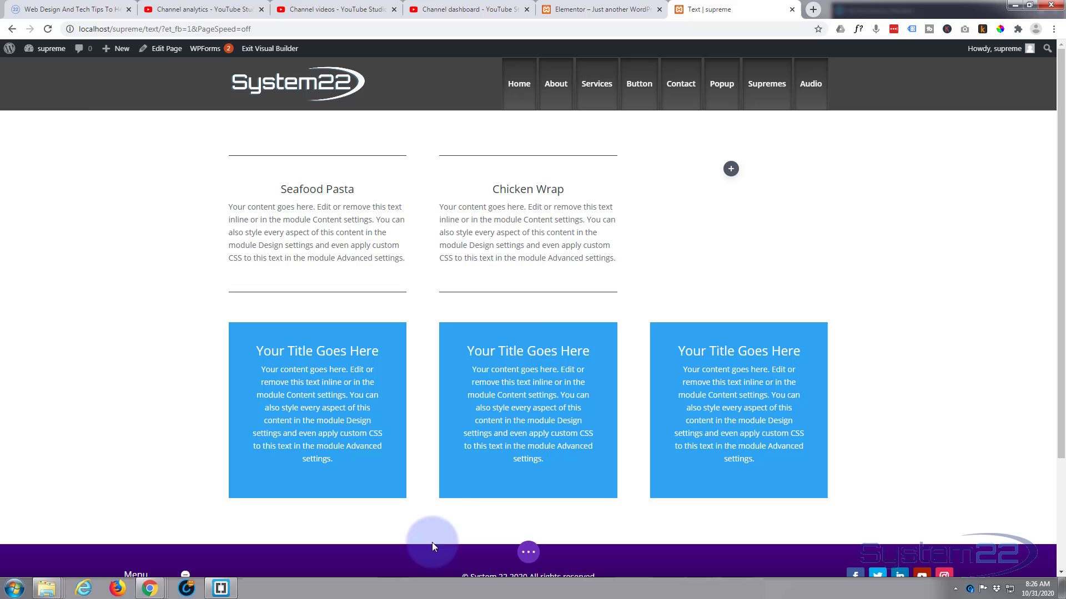
# Insert a Text module into the empty third column of the top row
pyautogui.click(731, 170)
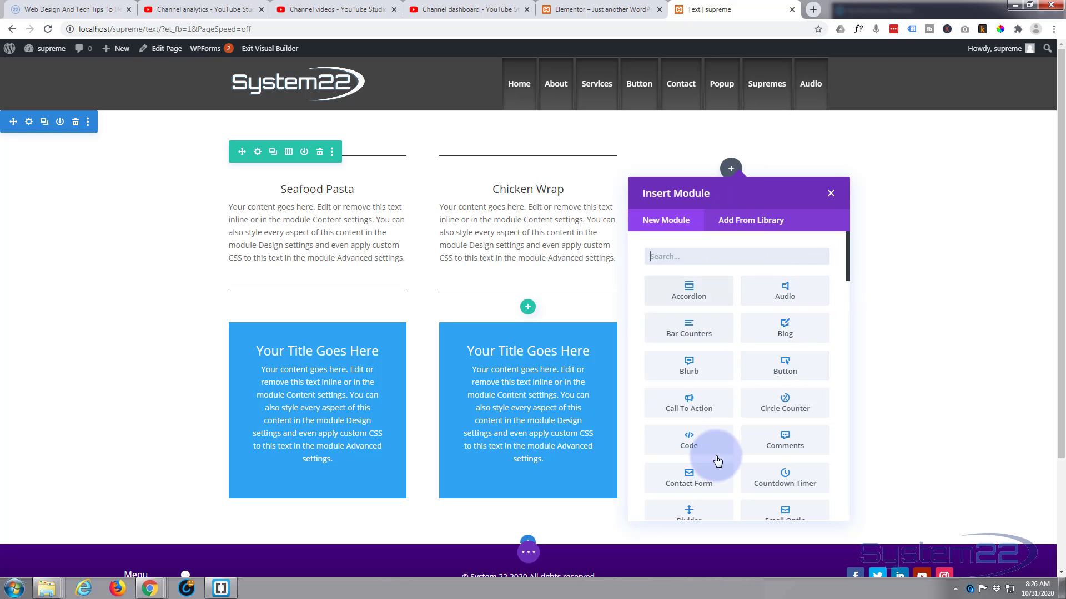
pyautogui.moveTo(847, 275); pyautogui.dragTo(848, 515)
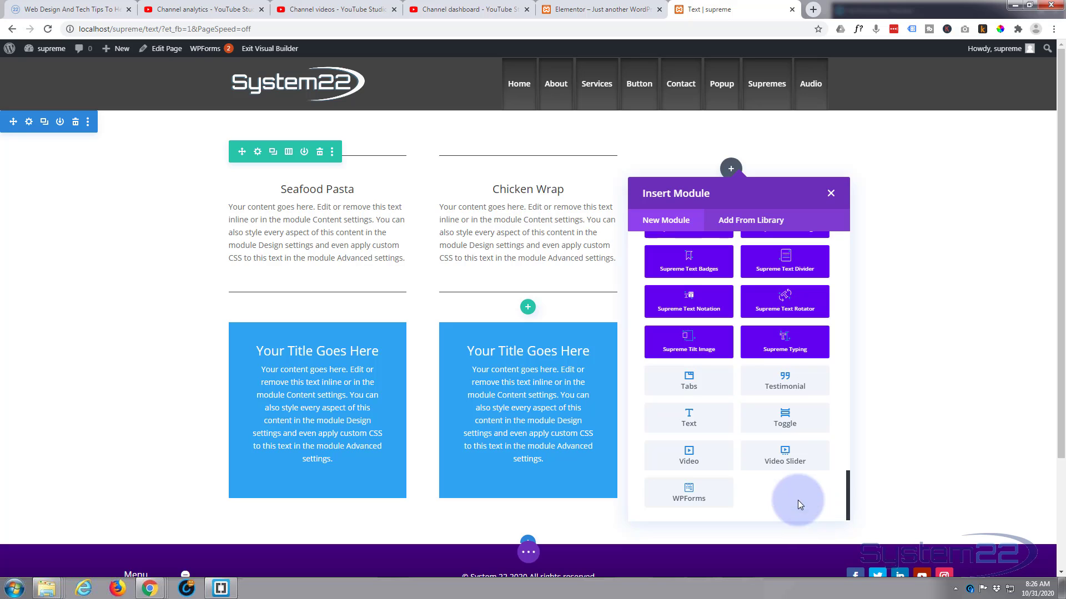
pyautogui.click(689, 423)
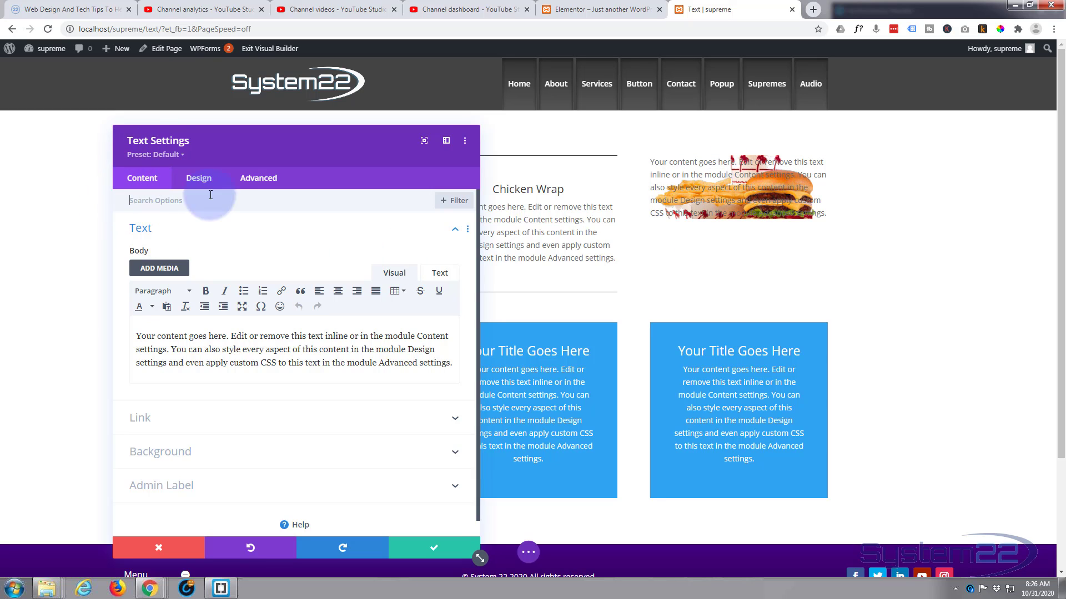
# Give the new text module a white background color and collapse its background options
pyautogui.click(226, 455)
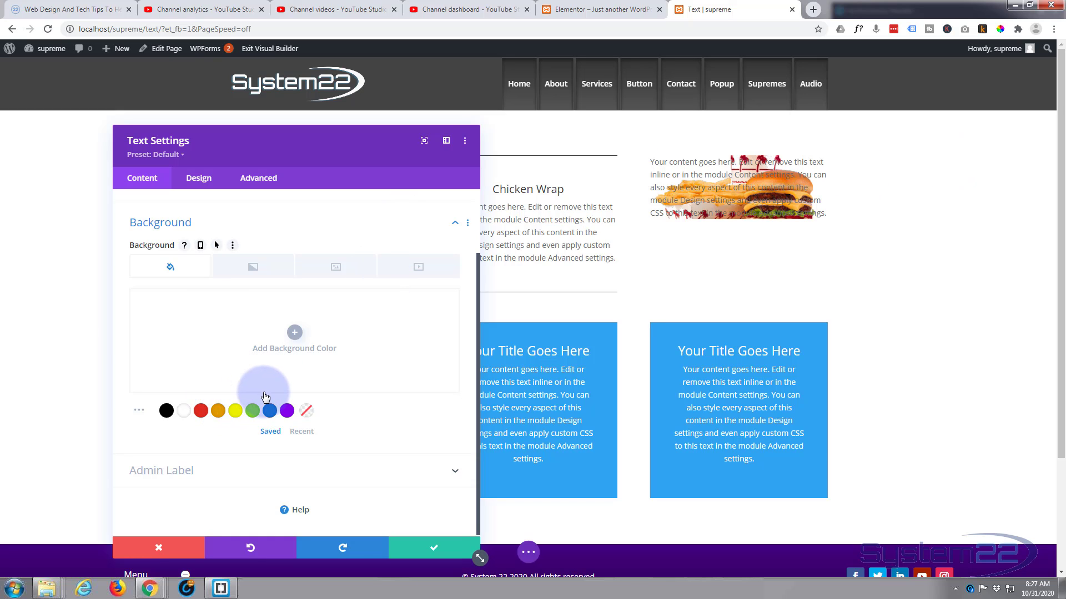
pyautogui.click(185, 411)
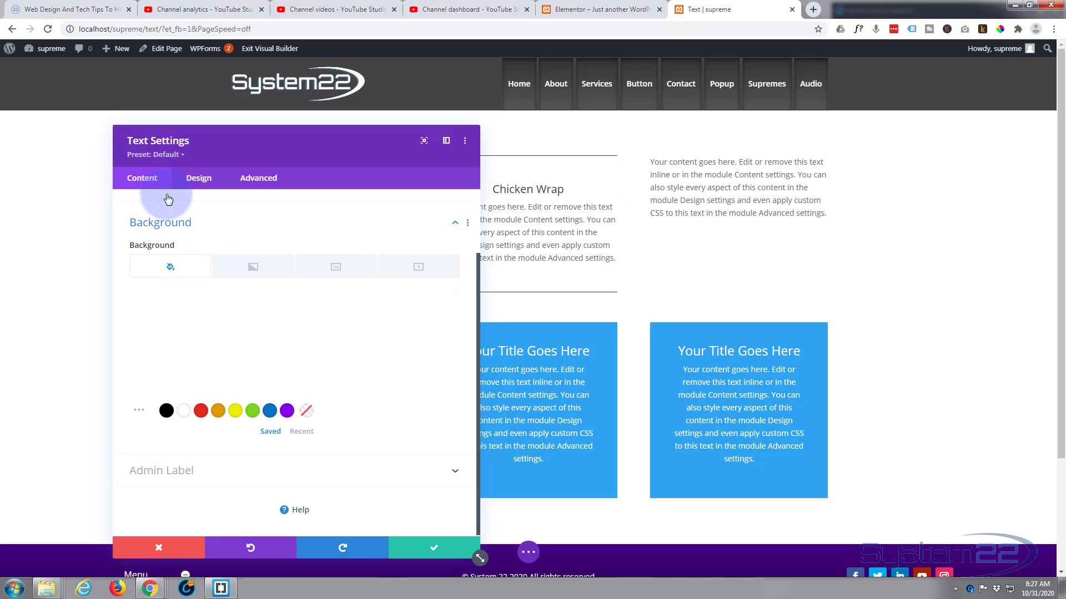
pyautogui.scroll(1, 184, 245)
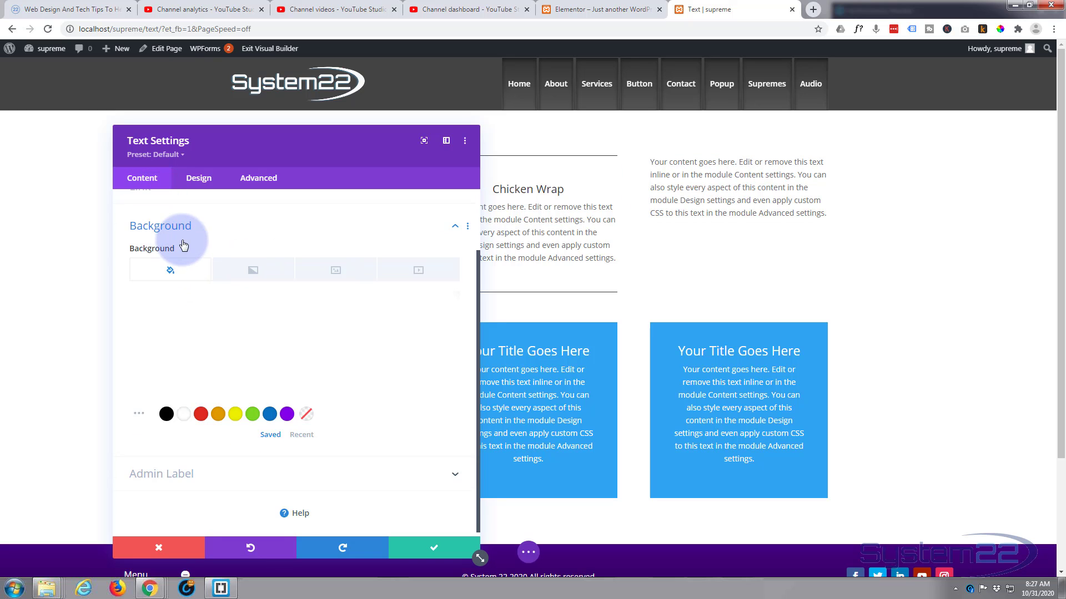
pyautogui.scroll(2, 184, 246)
pyautogui.click(187, 242)
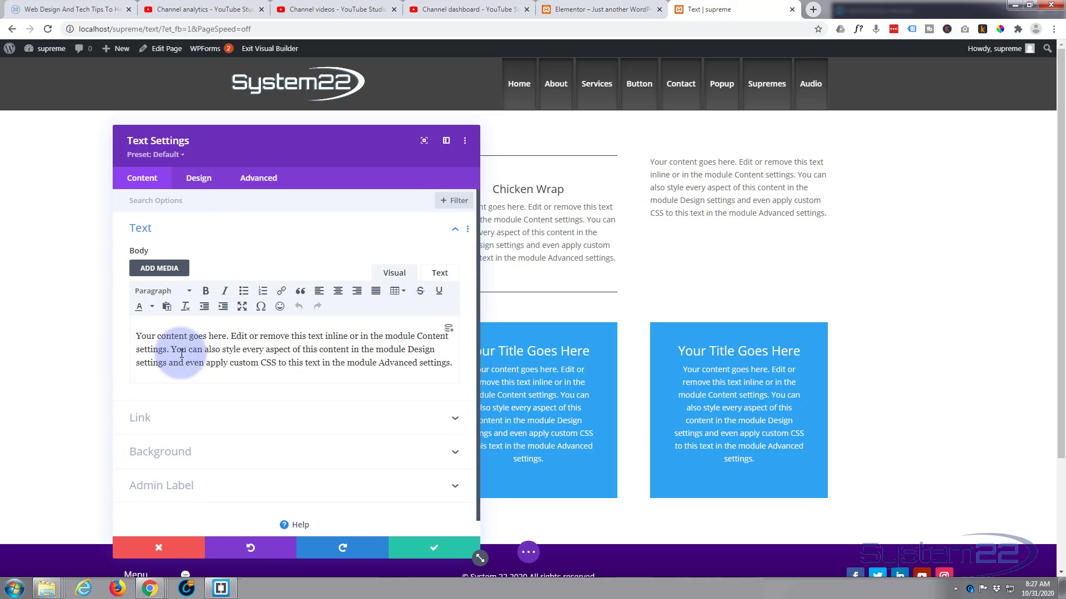
# Add the title "Hamburger" on its own line above the placeholder body text
pyautogui.click(137, 335)
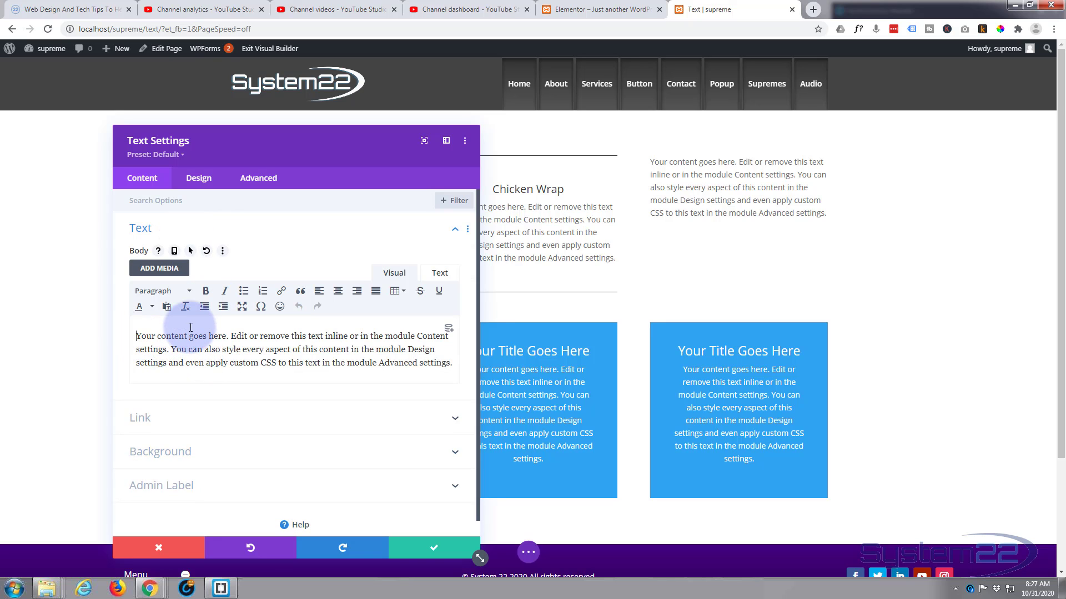
pyautogui.write('Hambu')
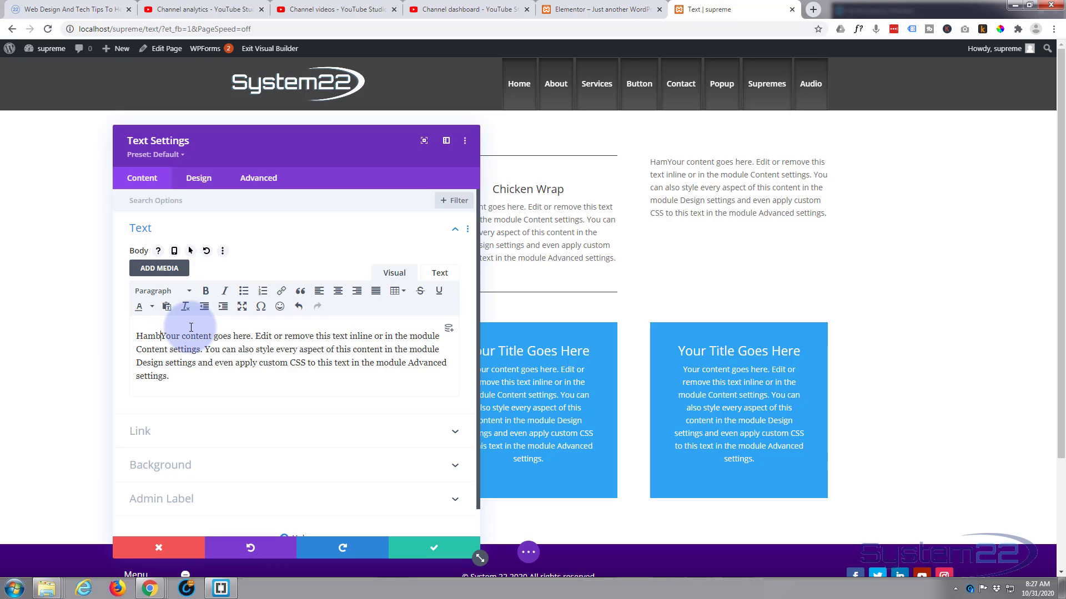
pyautogui.write('rger')
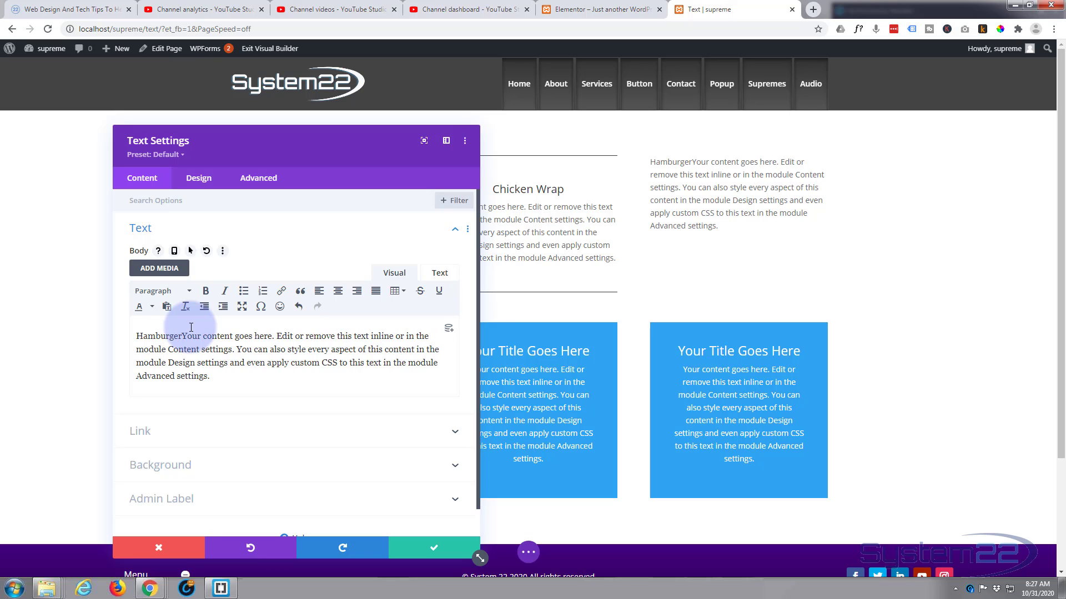
pyautogui.press('Return')
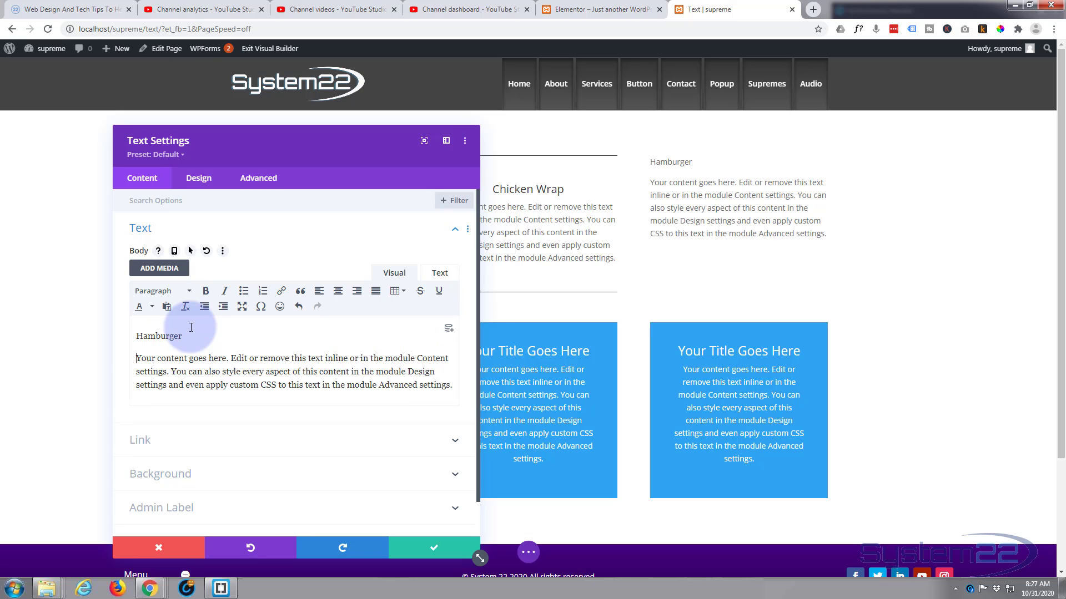
# Format the "Hamburger" title as Heading 3 and center it
pyautogui.moveTo(182, 336); pyautogui.dragTo(135, 337)
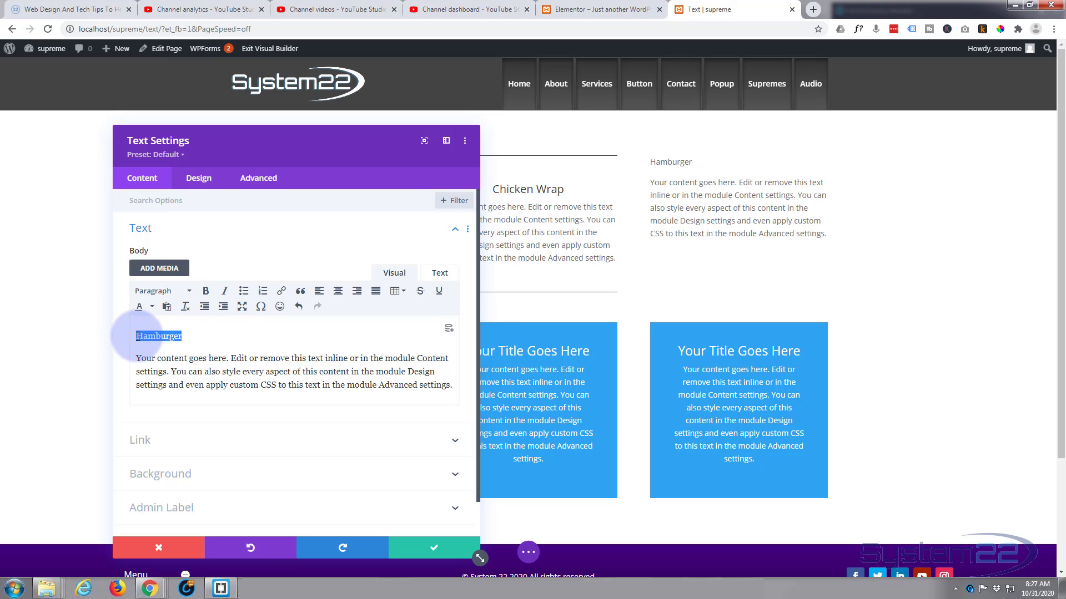
pyautogui.click(163, 294)
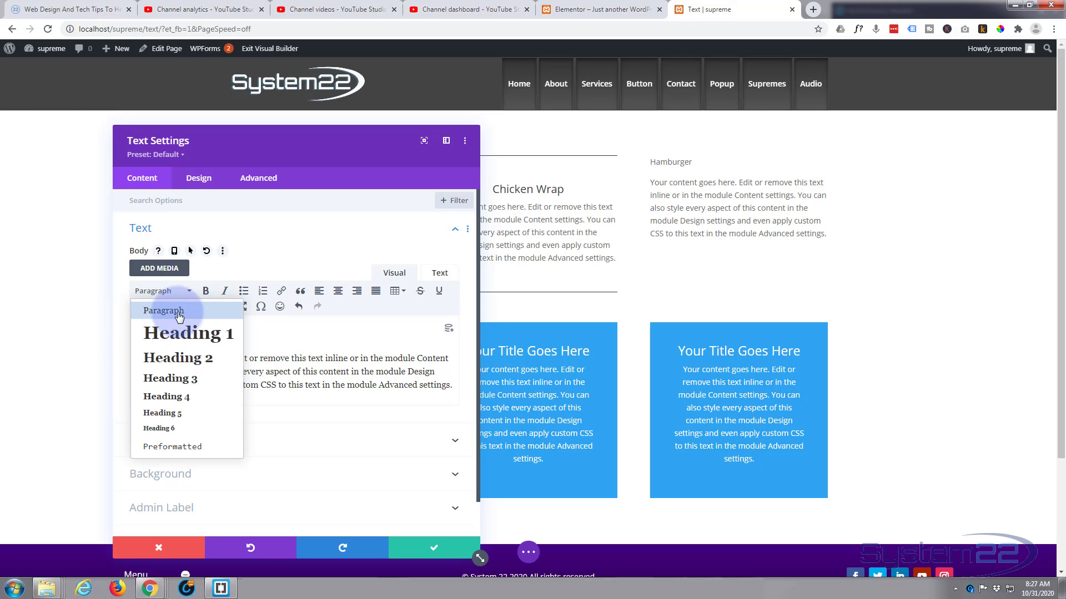
pyautogui.click(186, 375)
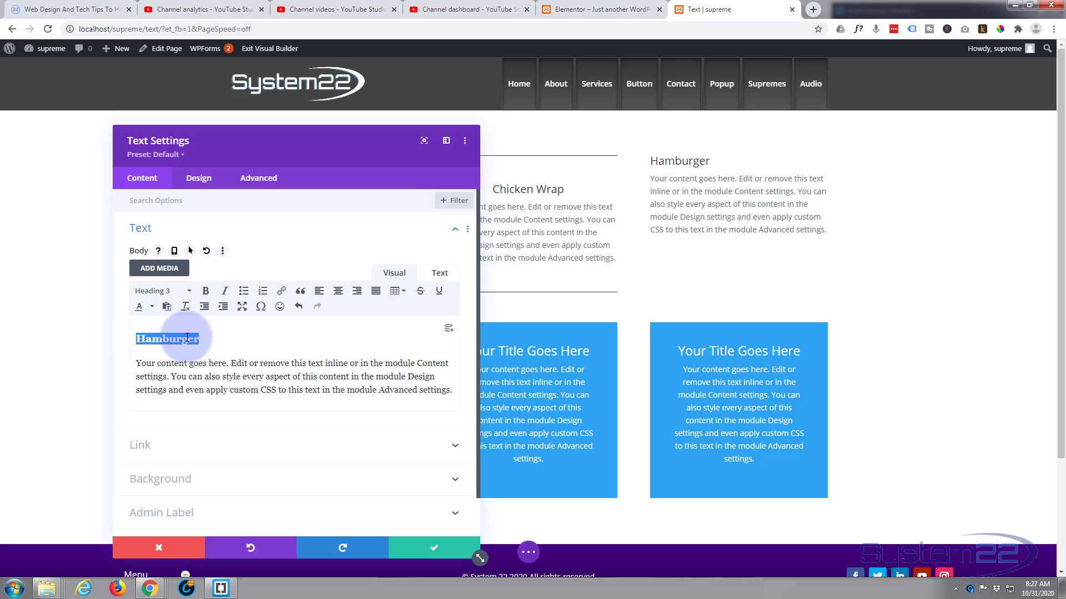
pyautogui.click(189, 292)
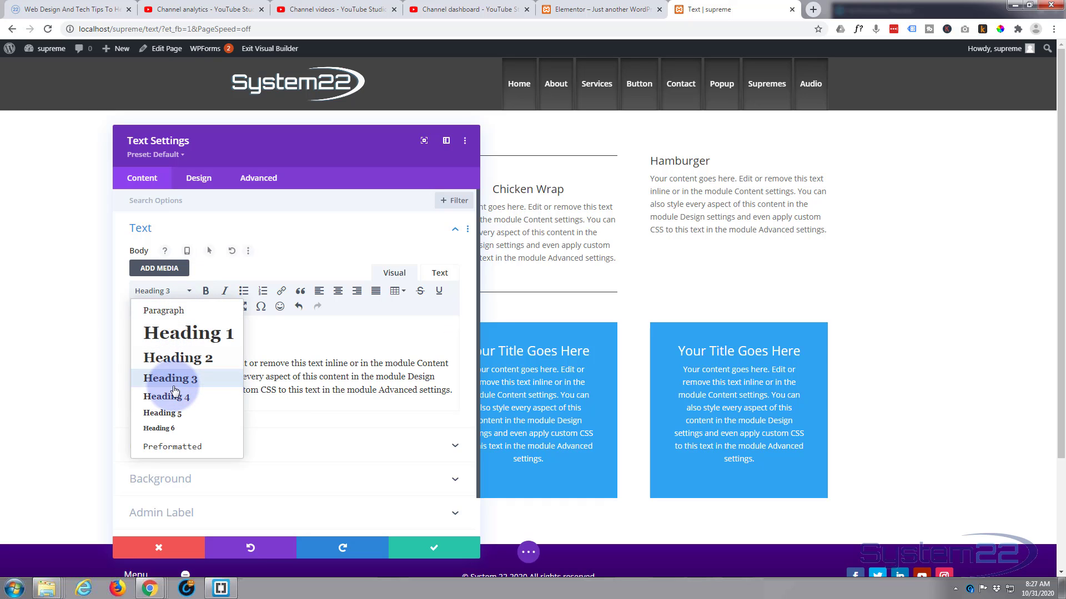
pyautogui.click(273, 338)
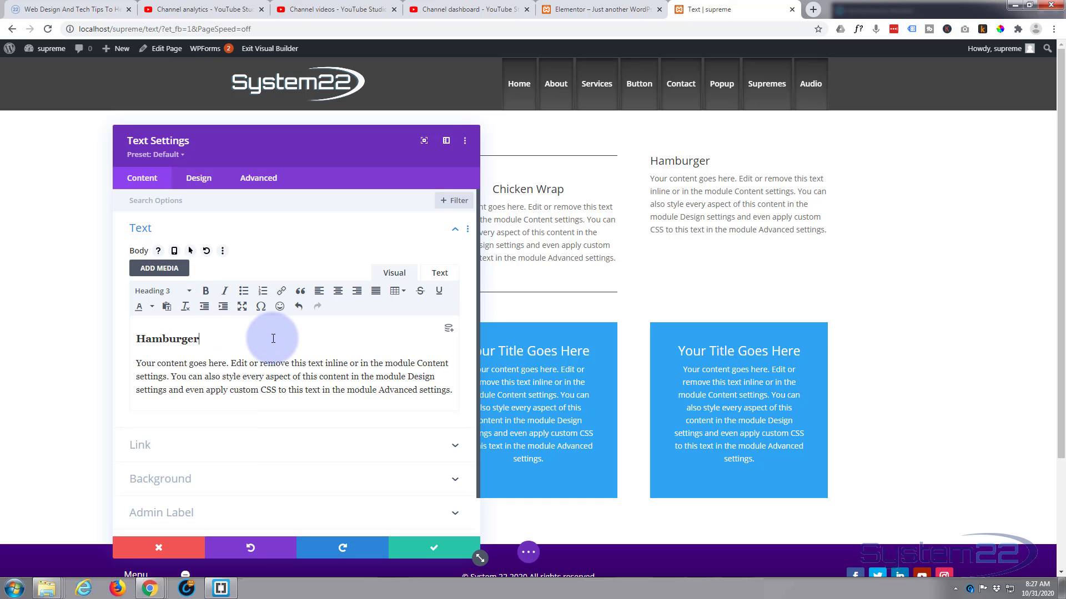
pyautogui.moveTo(132, 339); pyautogui.dragTo(211, 340)
pyautogui.click(338, 292)
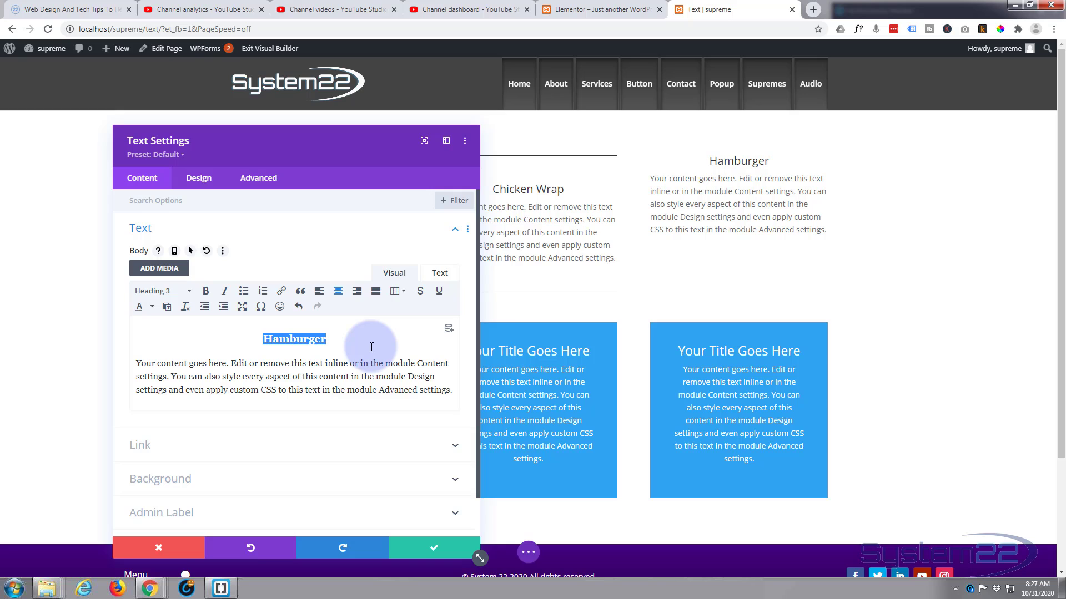
# Set the Hamburger text module's top and bottom padding to linked values of 50px
pyautogui.click(200, 182)
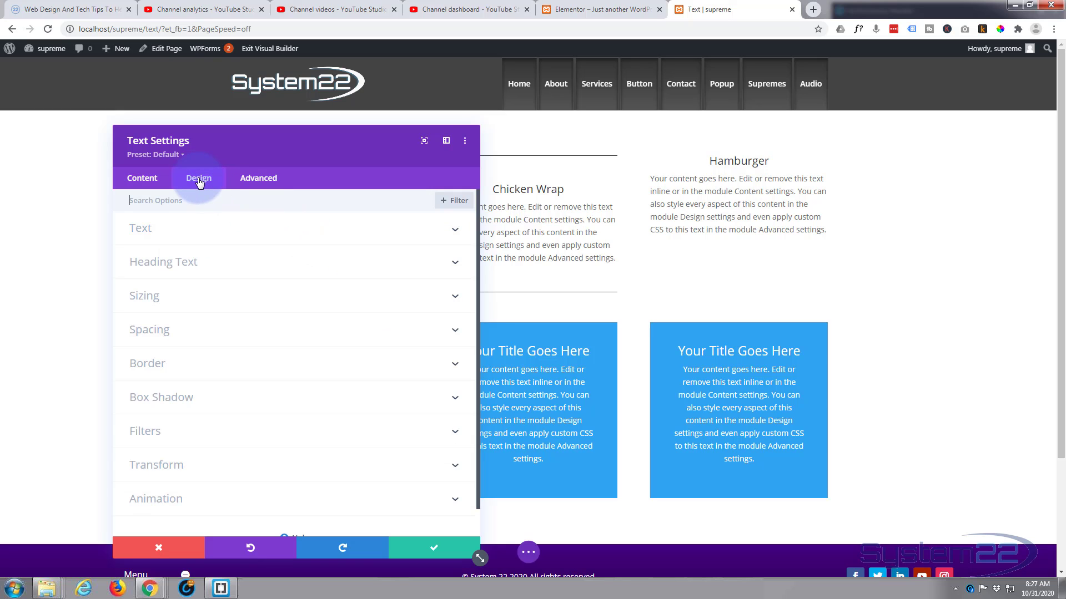
pyautogui.click(139, 331)
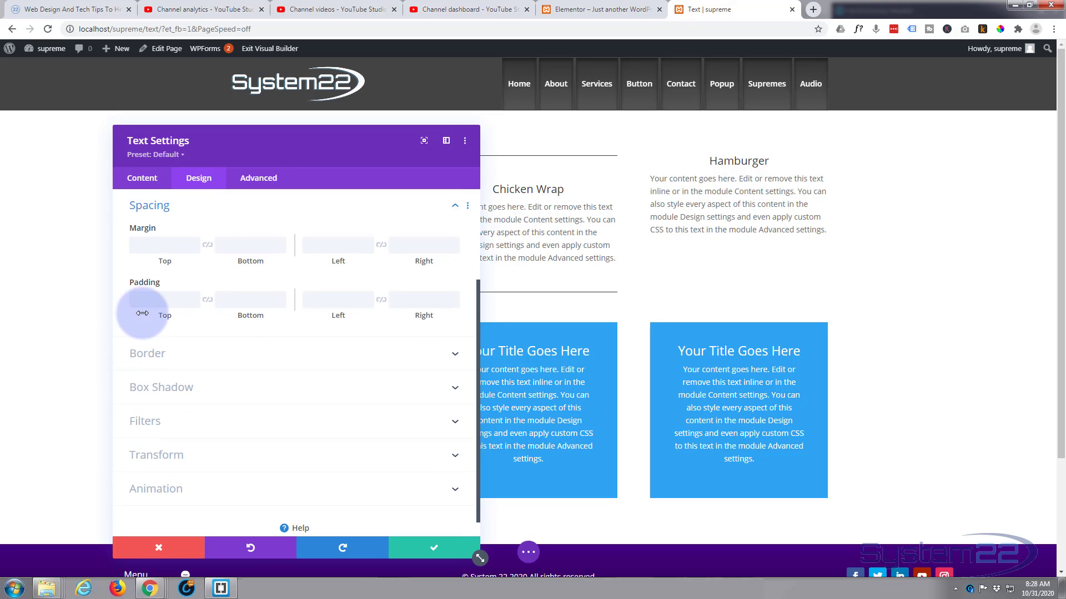
pyautogui.click(146, 298)
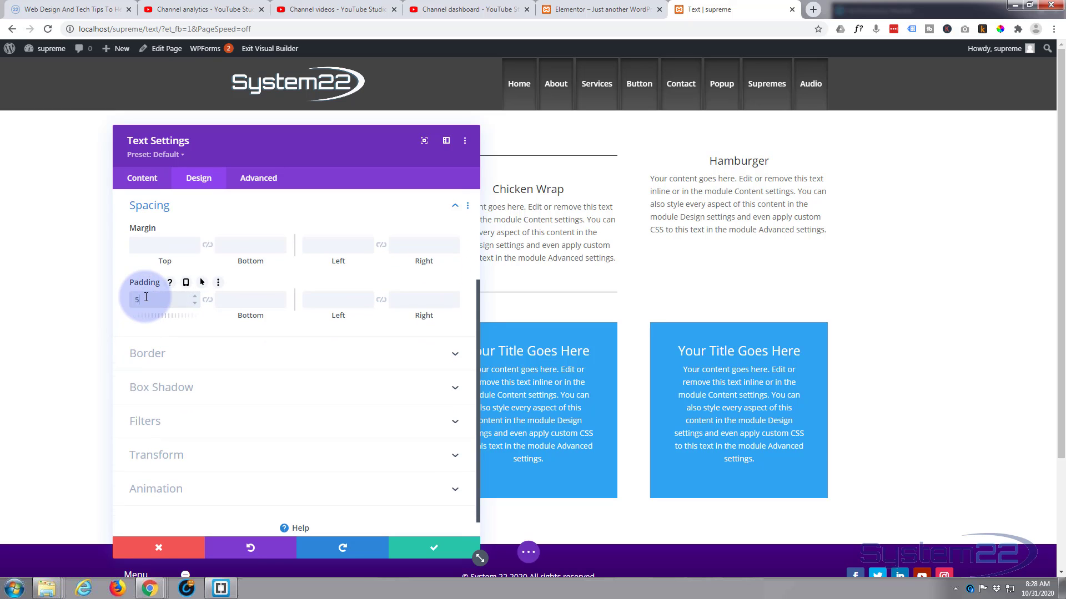
pyautogui.write('50px')
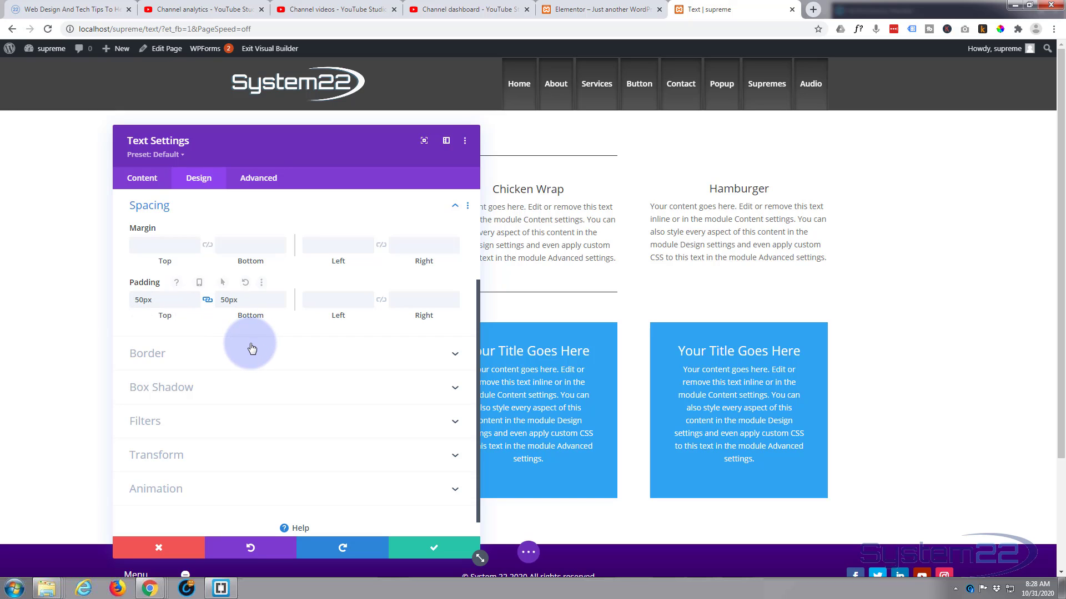
# Give the Hamburger text module a solid top border 1px wide
pyautogui.click(222, 340)
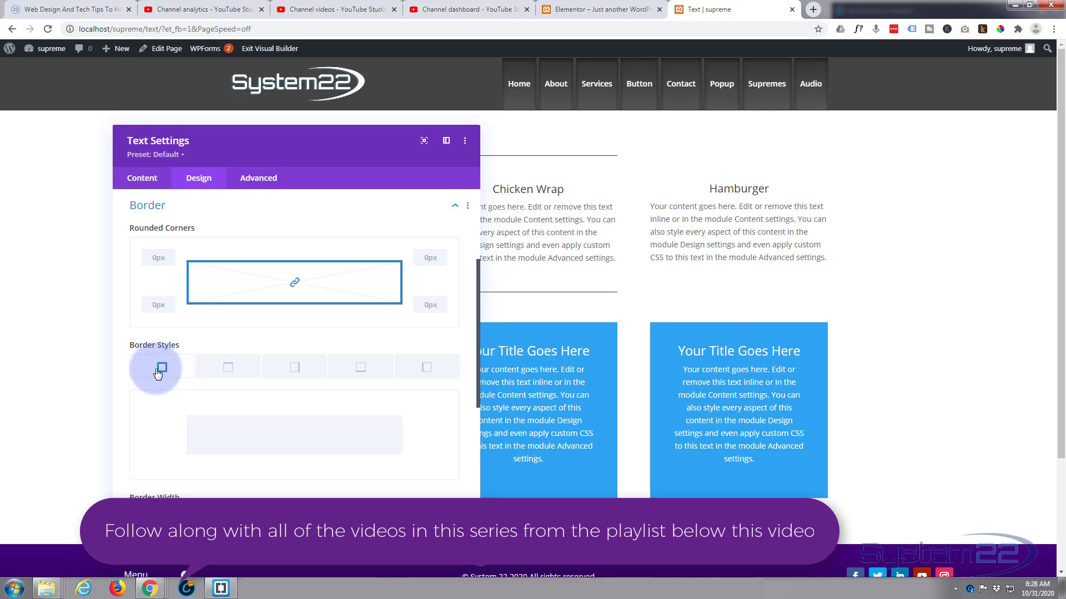
pyautogui.click(229, 368)
pyautogui.scroll(-3, 250, 381)
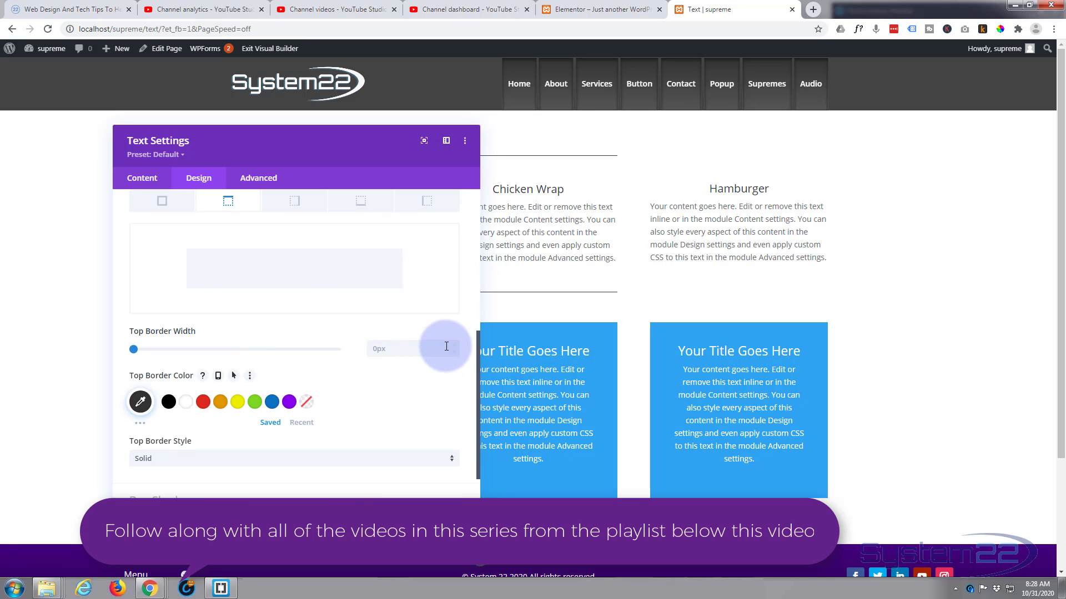
pyautogui.click(452, 346)
# Give the Hamburger text module a solid bottom border 1px wide
pyautogui.scroll(2, 333, 365)
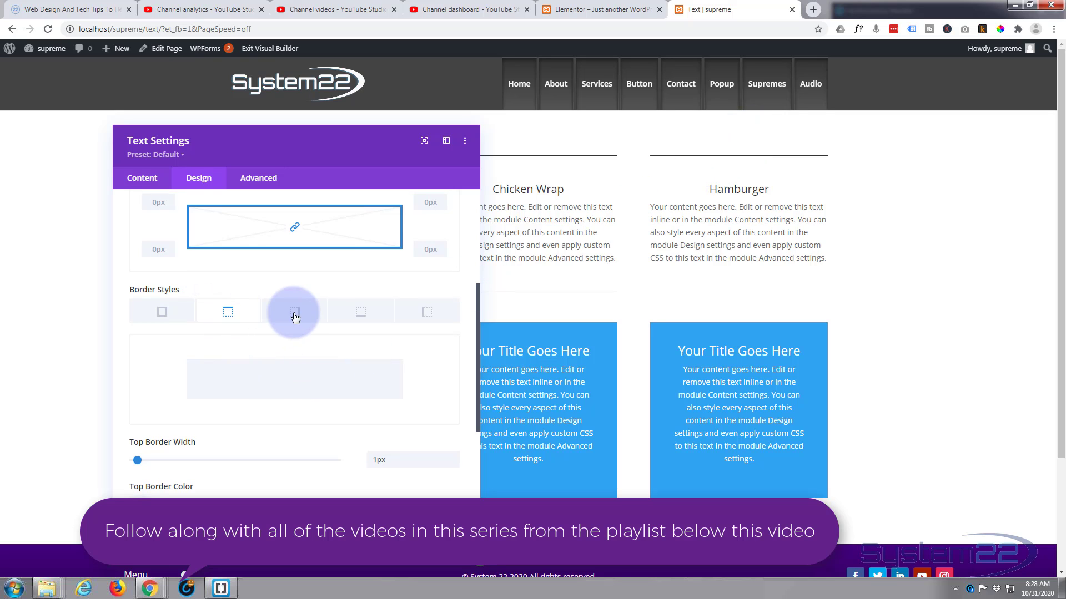
pyautogui.click(366, 318)
pyautogui.scroll(-3, 352, 395)
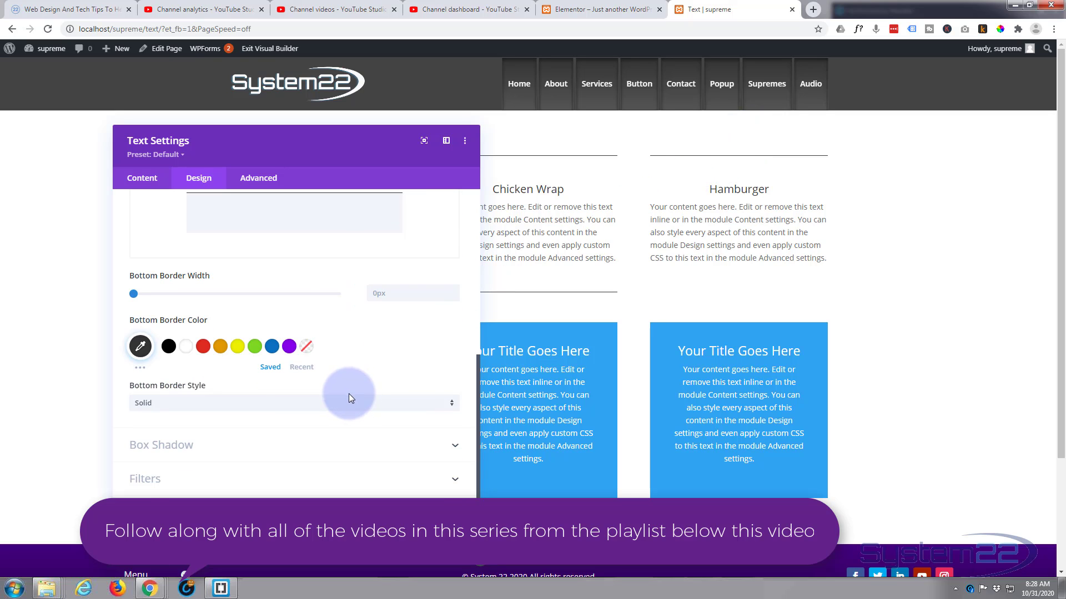
pyautogui.click(453, 290)
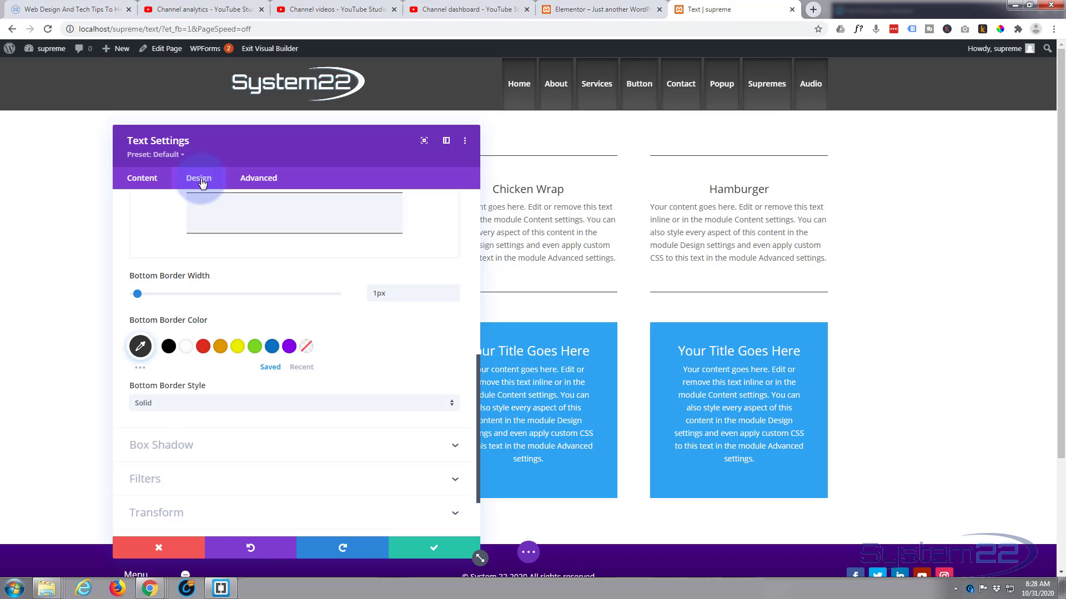
# Enable hover options for the module's filter opacity, set the hover opacity to 0%, and return to the desktop state
pyautogui.scroll(-2, 309, 290)
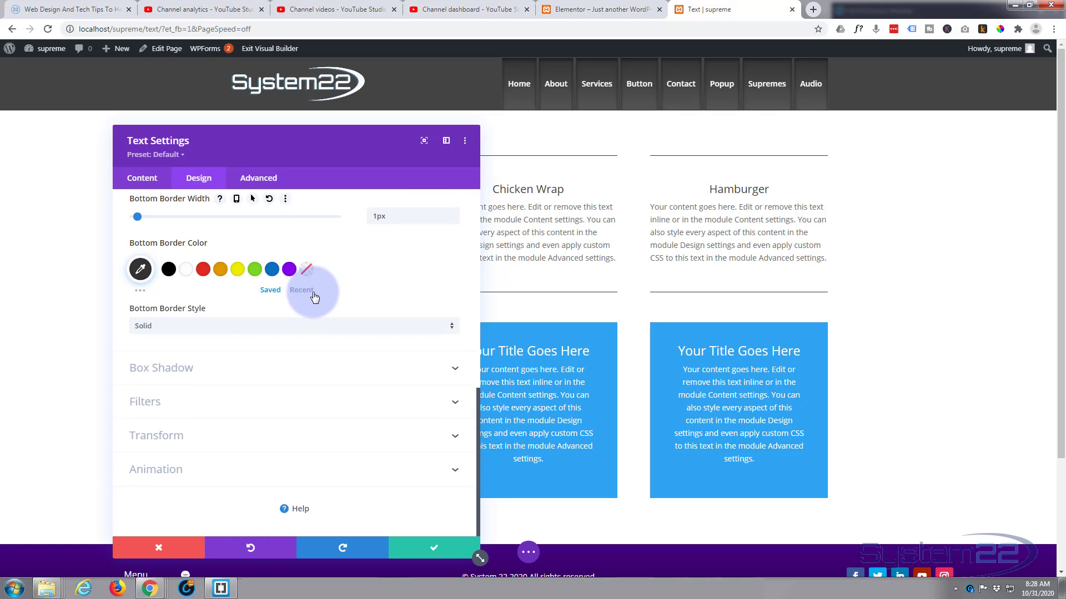
pyautogui.click(231, 403)
pyautogui.scroll(-5, 232, 405)
pyautogui.scroll(4, 244, 394)
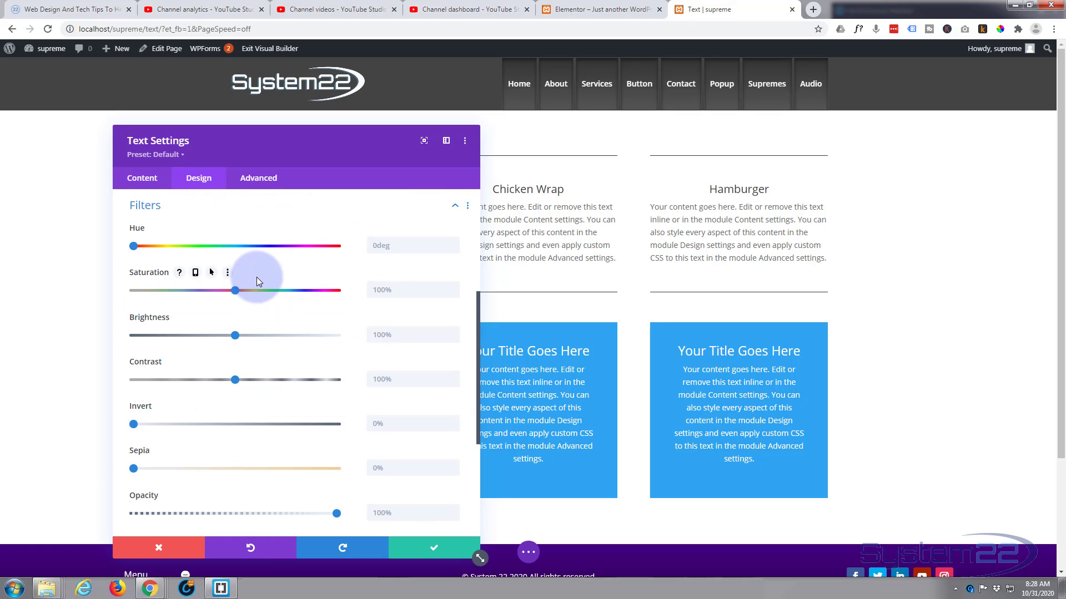
pyautogui.scroll(-4, 256, 280)
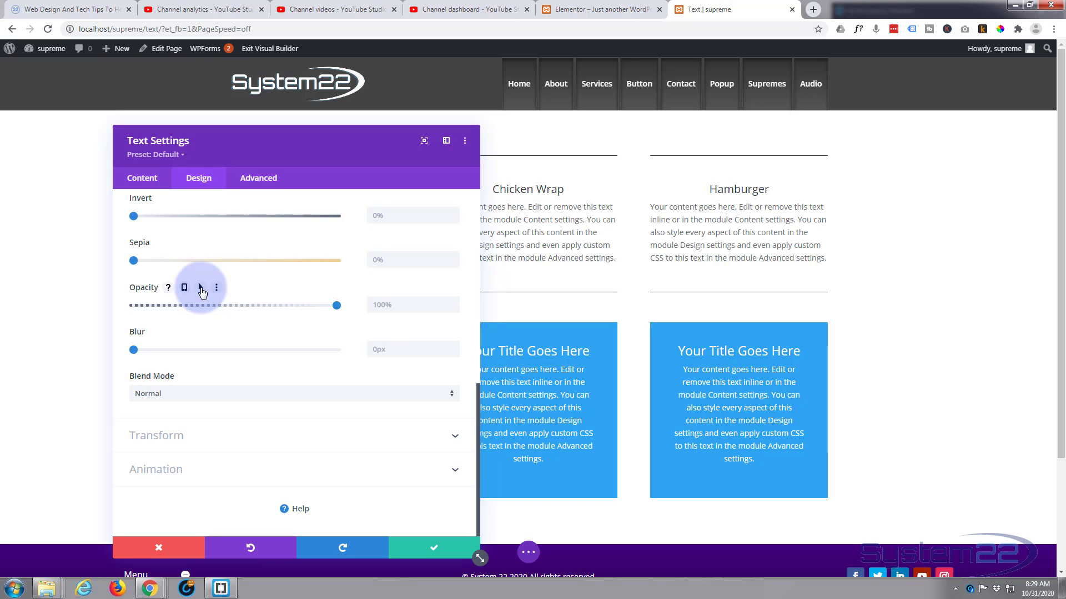
pyautogui.click(201, 288)
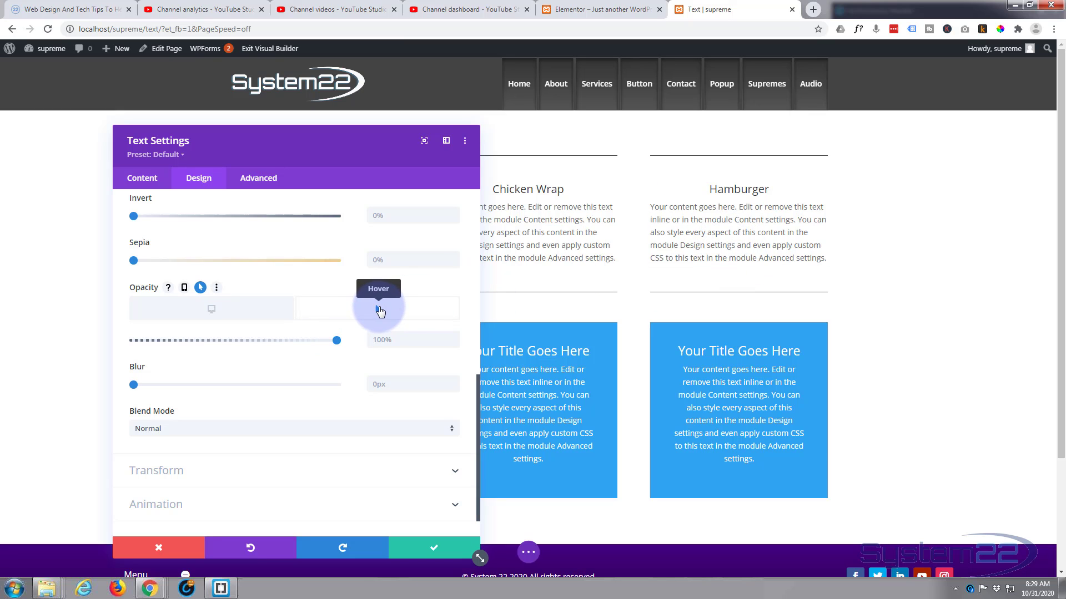
pyautogui.click(336, 341)
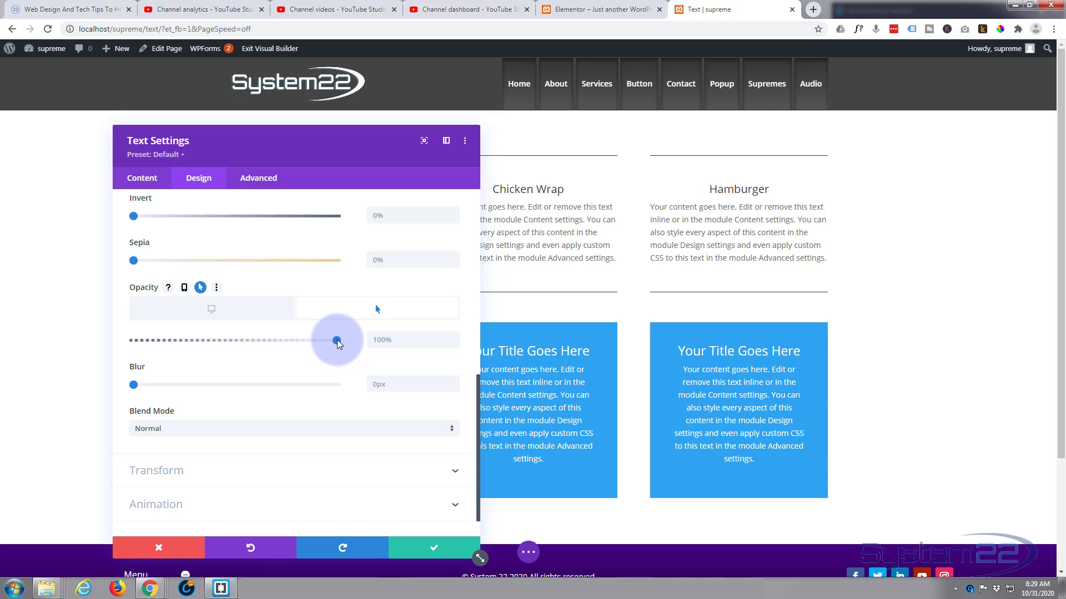
pyautogui.moveTo(336, 341); pyautogui.dragTo(117, 341)
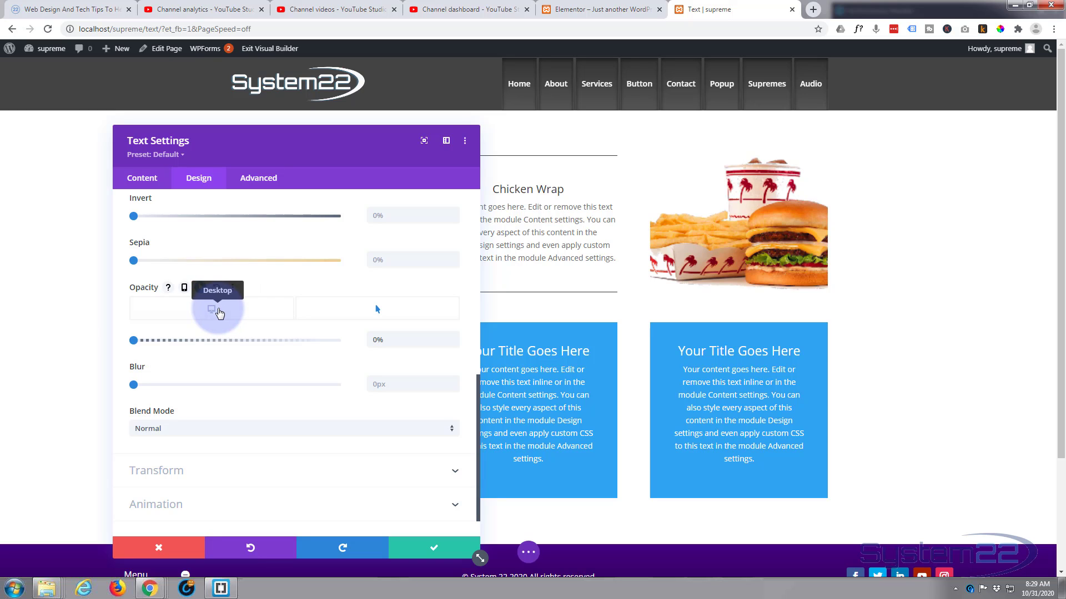
pyautogui.click(220, 312)
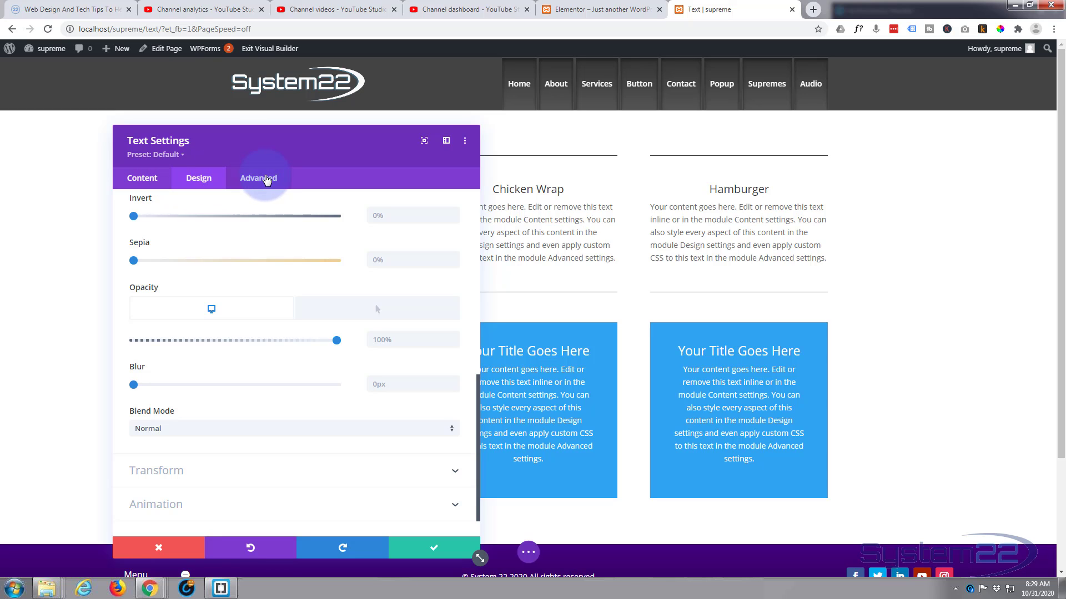
# Set the module's transition duration to 500ms and its speed curve to Ease-In-Out, and save the module settings
pyautogui.click(267, 180)
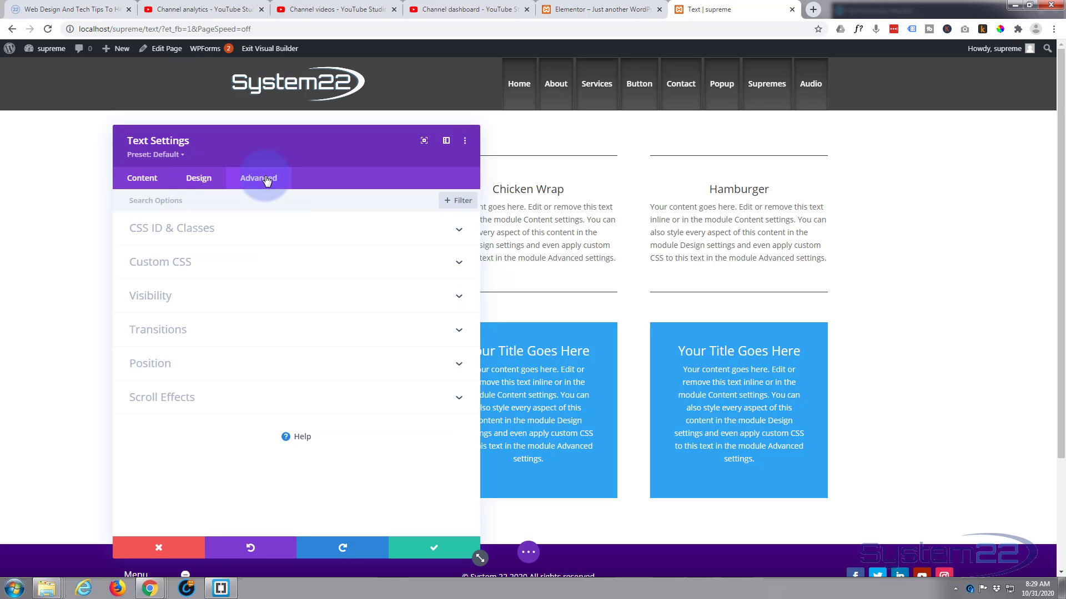
pyautogui.click(286, 327)
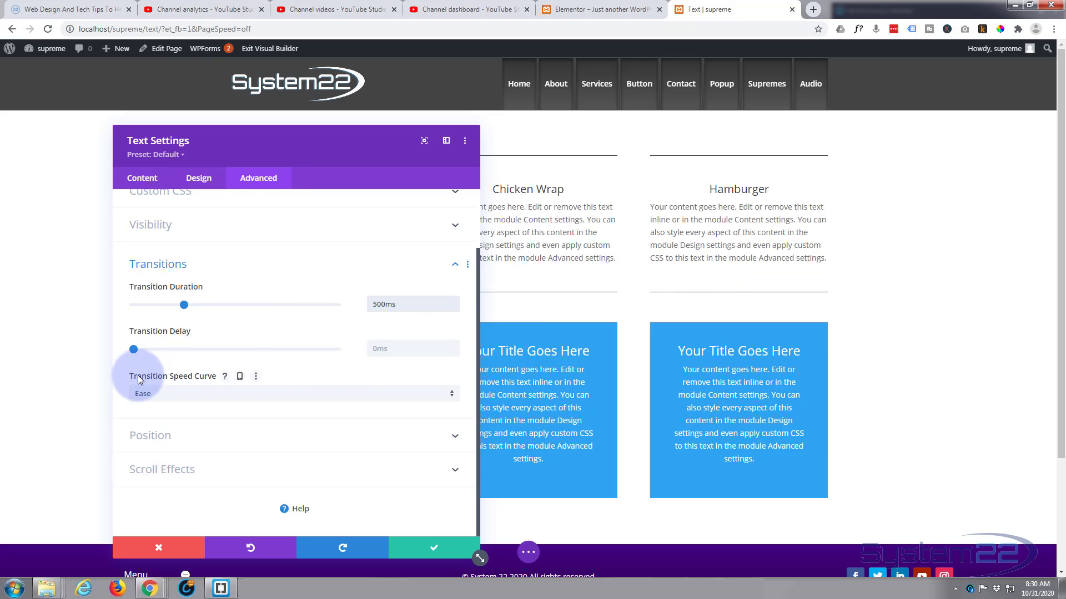
pyautogui.click(195, 396)
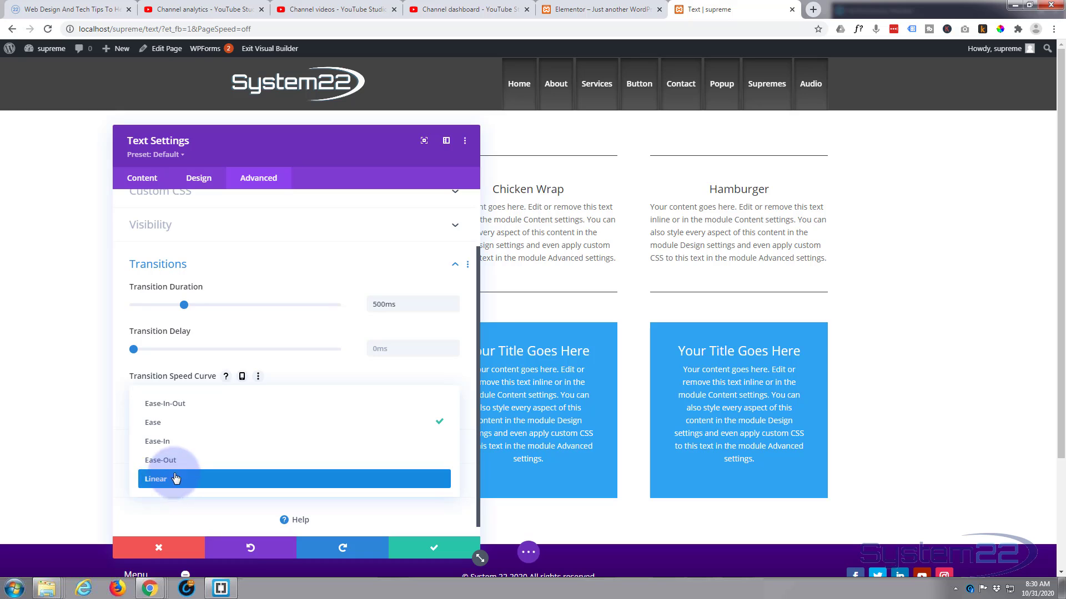
pyautogui.click(179, 408)
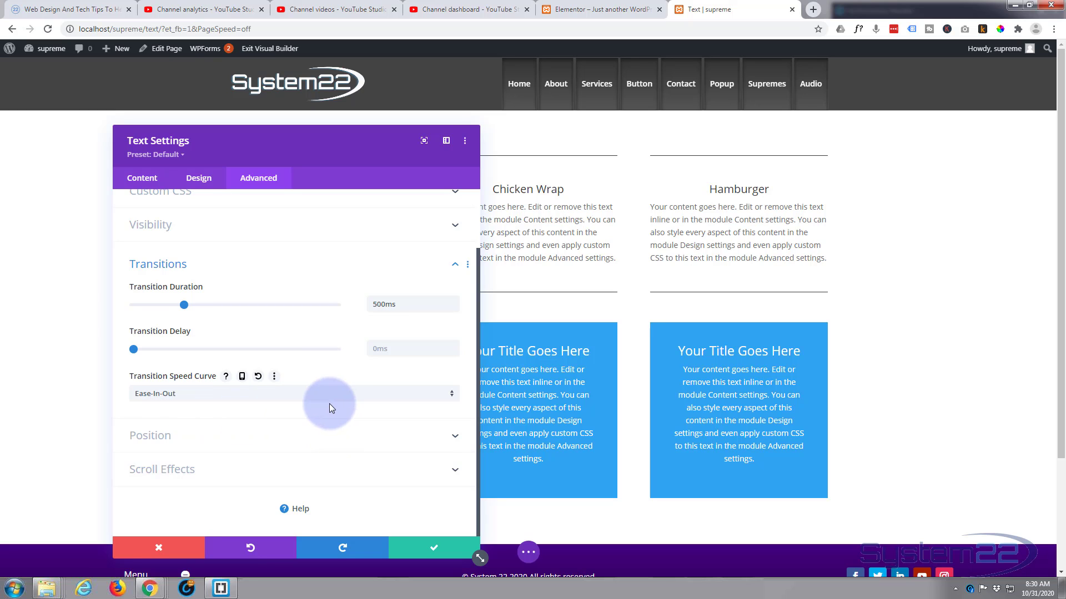
pyautogui.click(432, 549)
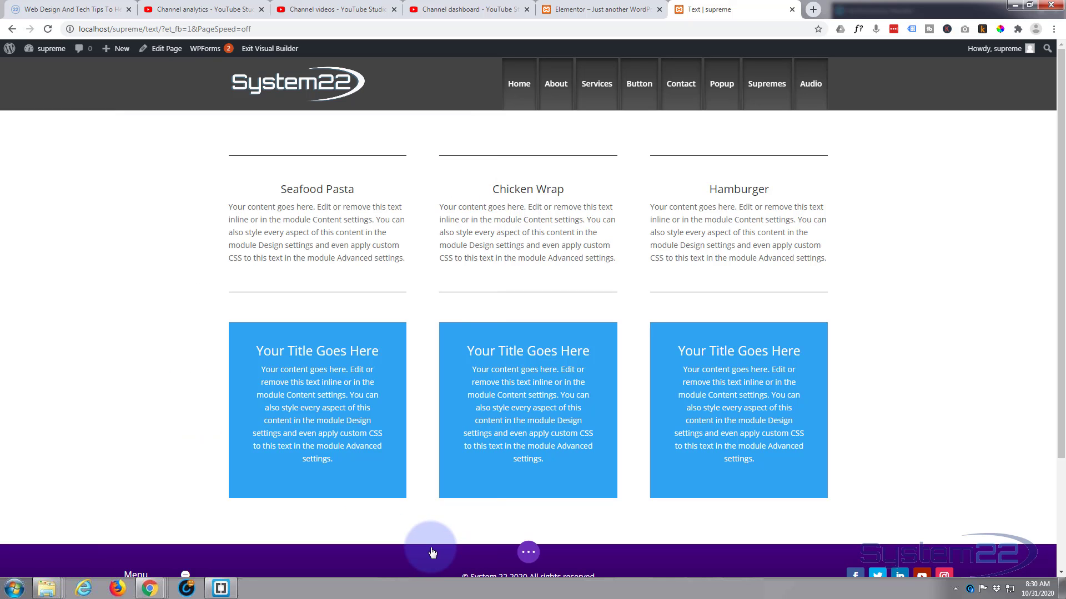
# Save the page and exit the visual builder to check the Hamburger module's hover reveal on the live page
pyautogui.click(530, 557)
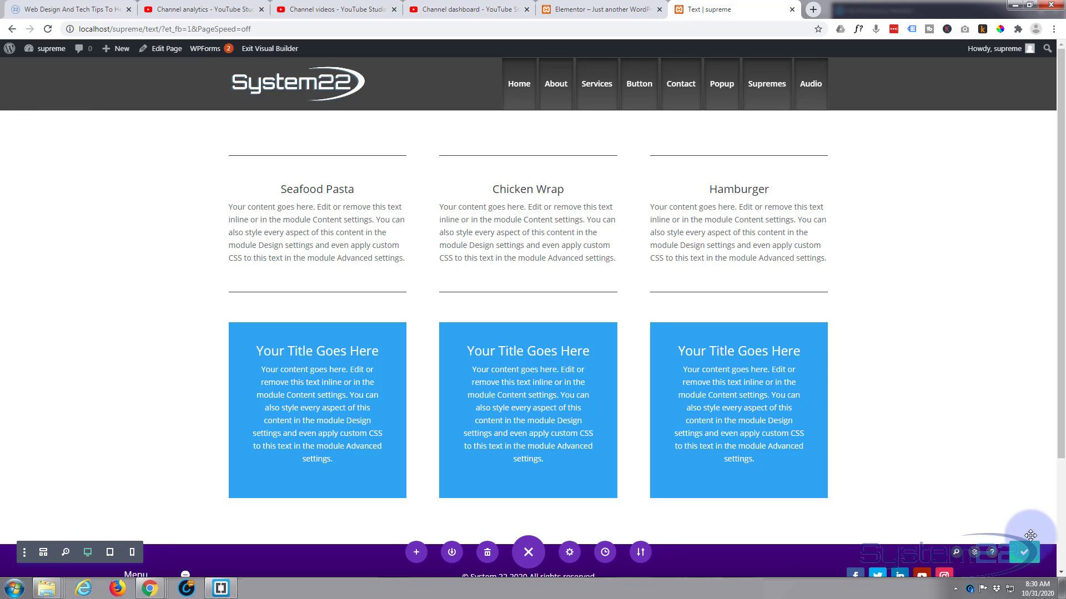
pyautogui.click(260, 50)
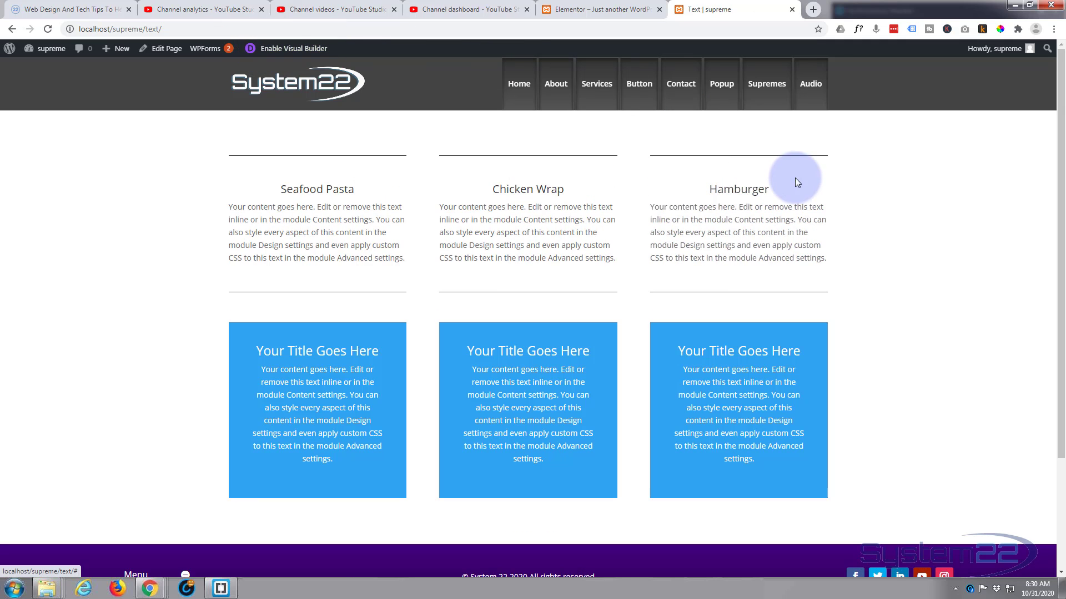
pyautogui.moveTo(725, 207)
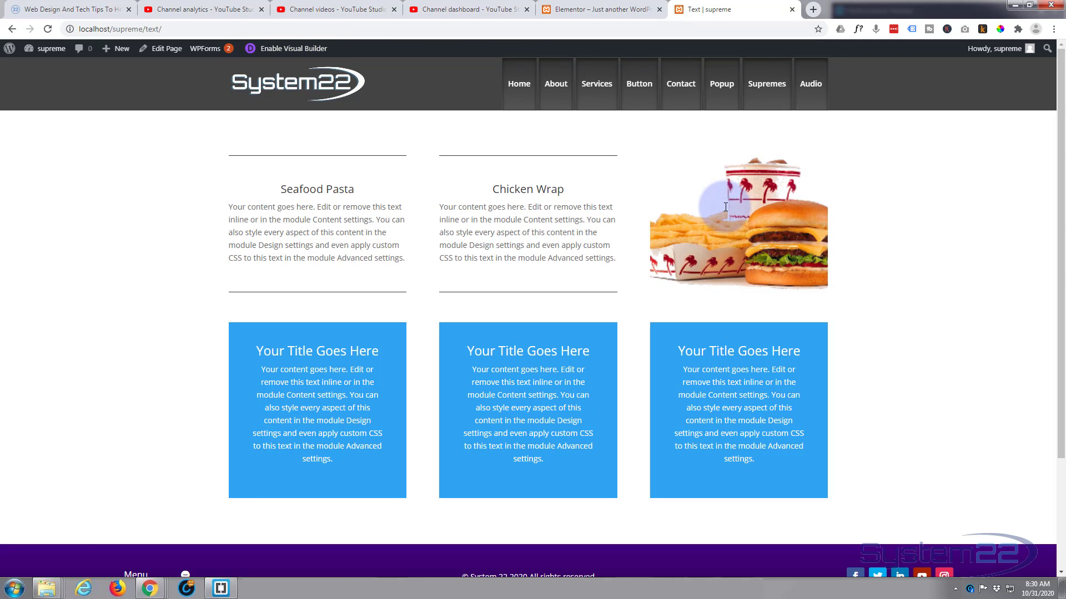